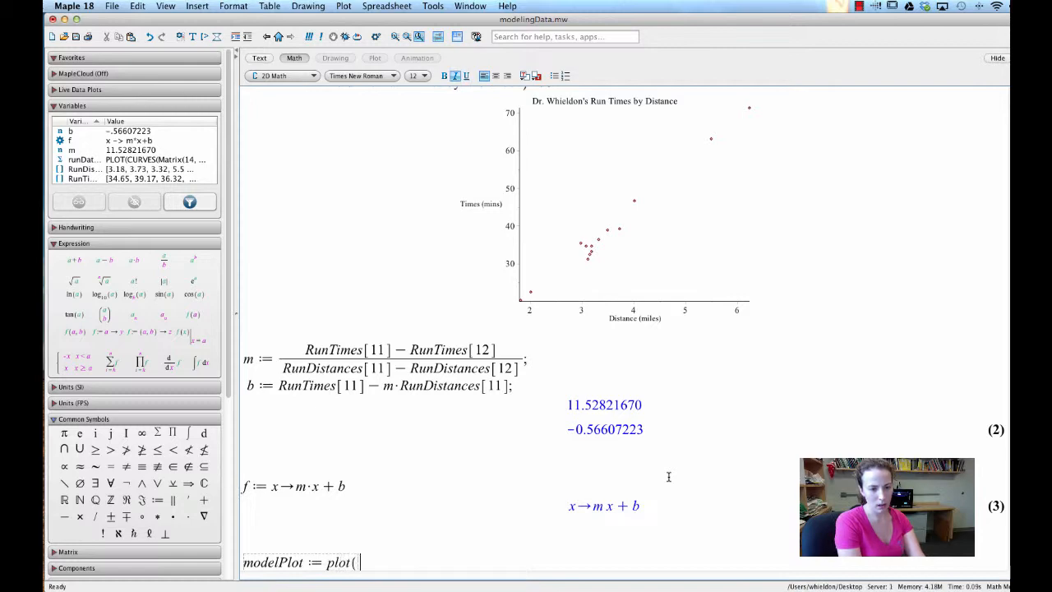
Complete the modelPlot command with f(x) and the range x = 1.5..6.5, checking the smallest and largest run distances
text(x),)
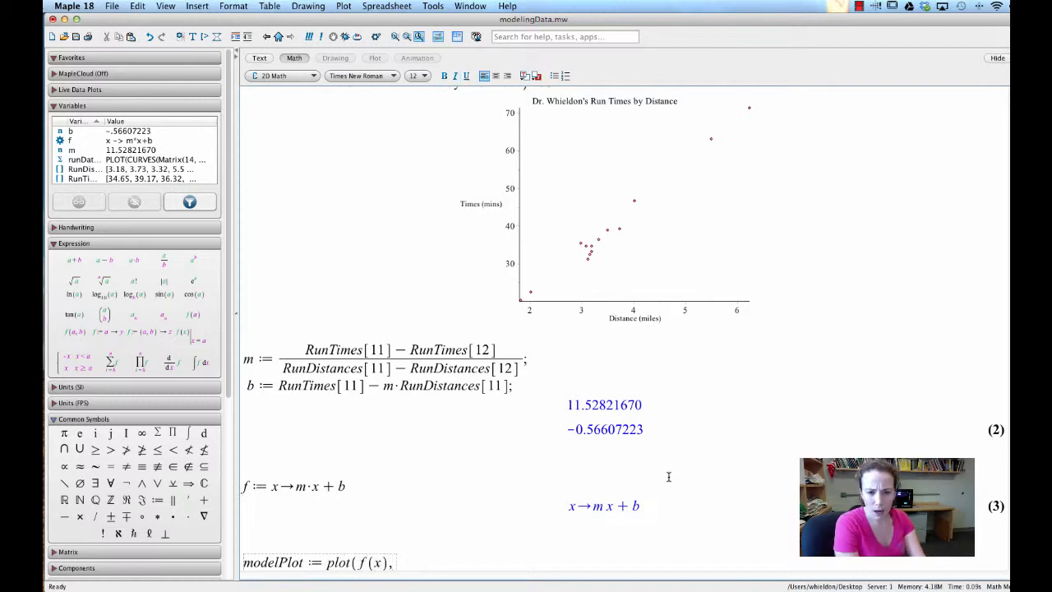
scroll(664, 476, up, 5)
drag(709, 150, 684, 151)
scroll(423, 442, down, 5)
click(406, 564)
text(x=1.5)
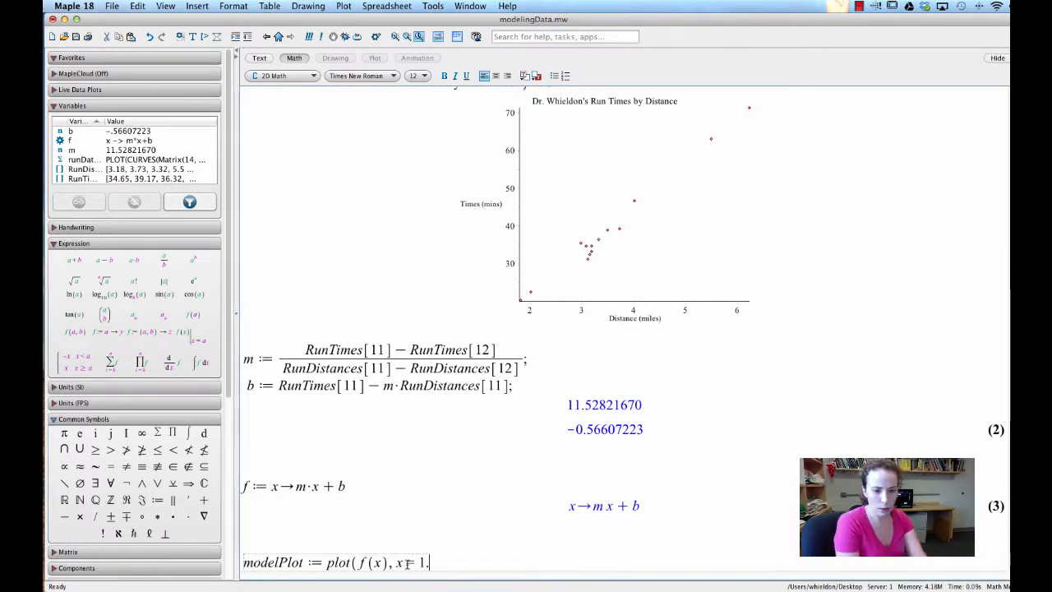
text(..)
scroll(458, 496, up, 5)
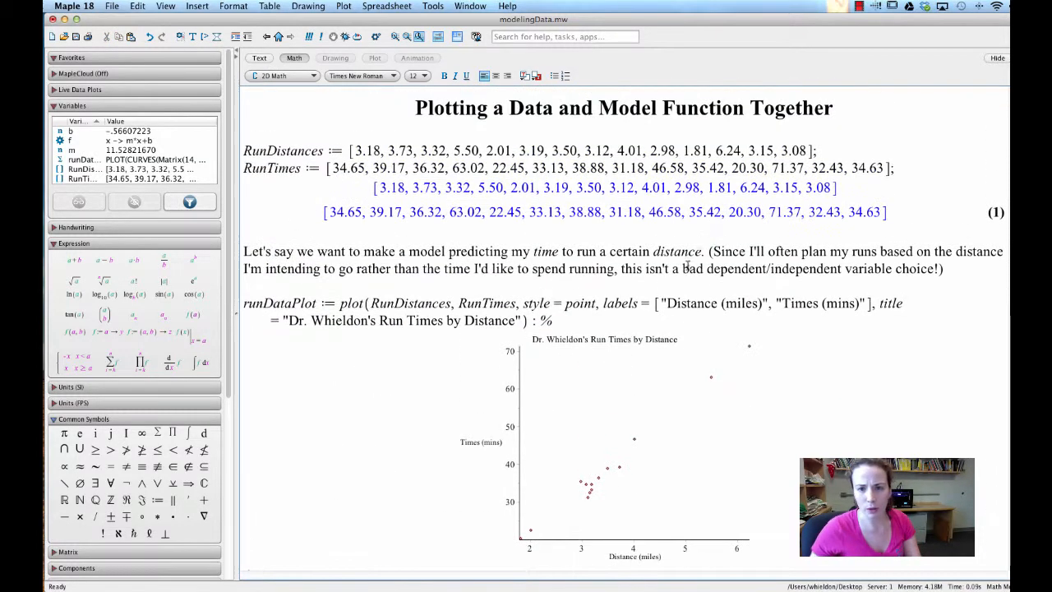
drag(744, 150, 713, 150)
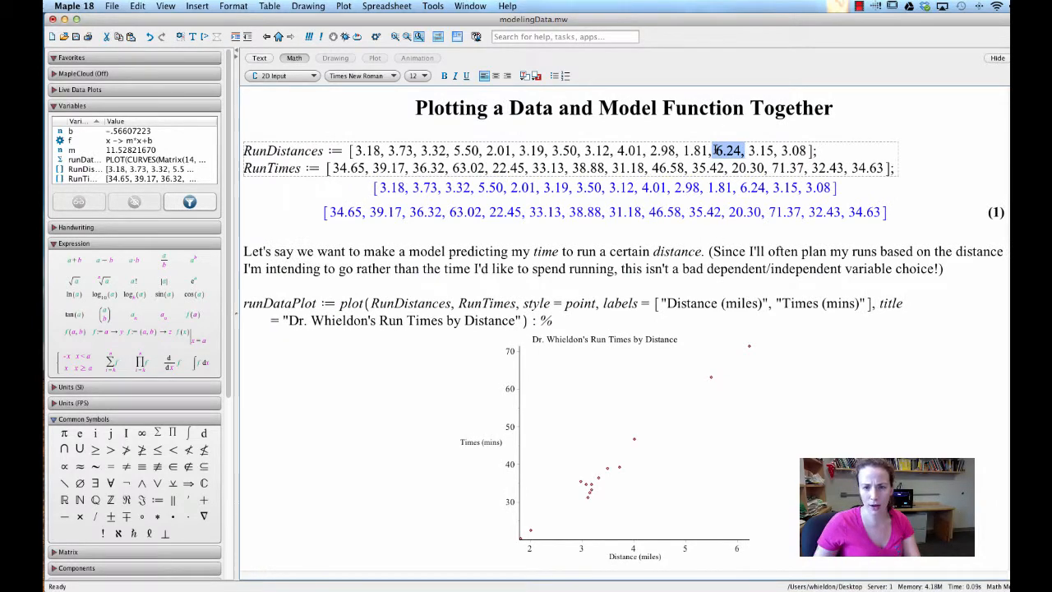
scroll(413, 461, down, 5)
click(445, 562)
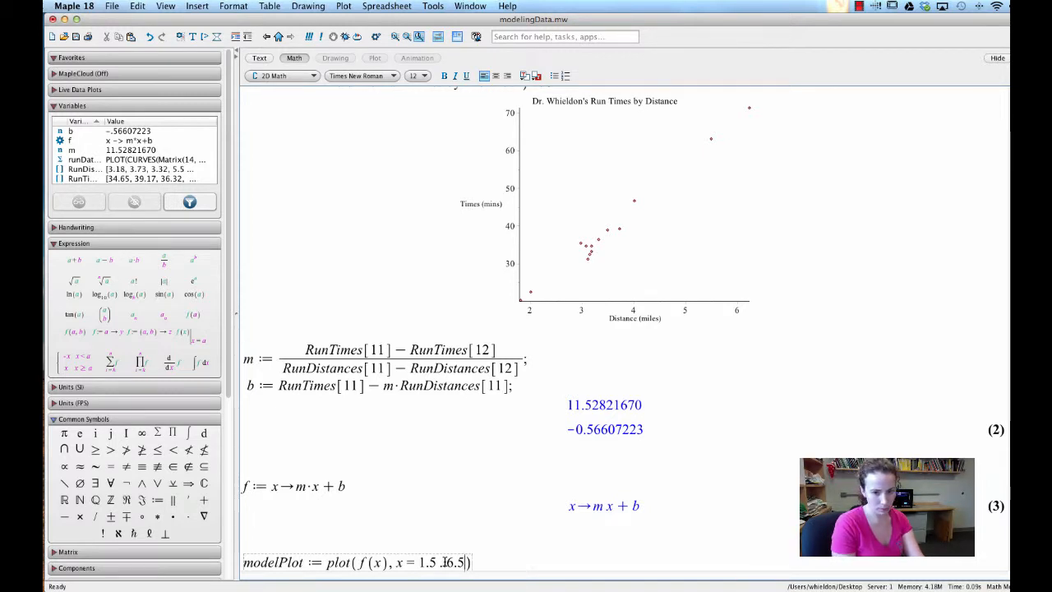
Add color = blue to the modelPlot command and evaluate it with :% at the end to draw the line
text(, color = blue)
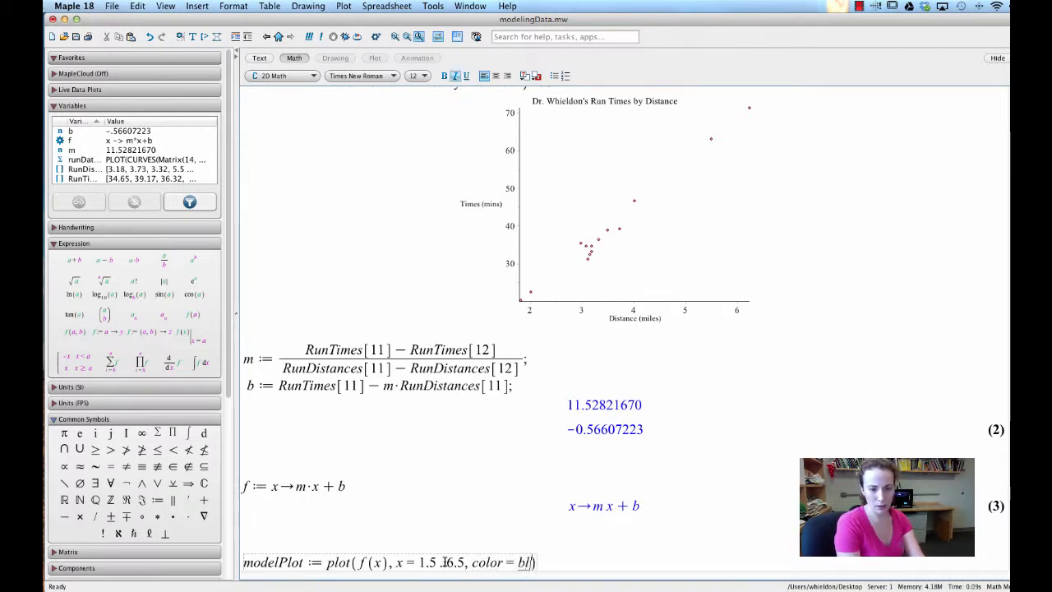
key(Right)
text(:%)
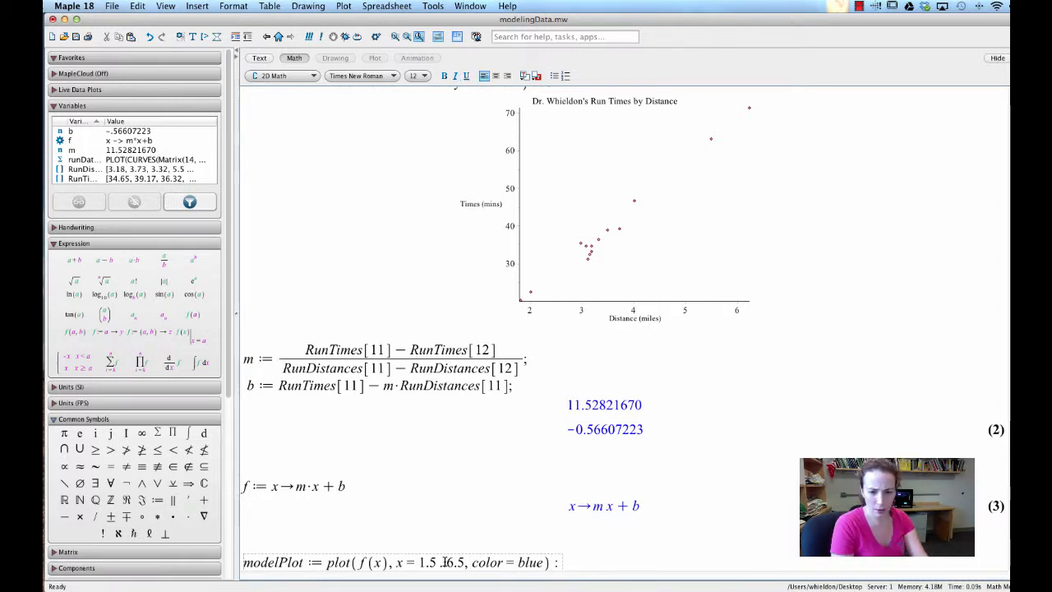
key(BackSpace)
key(BackSpace)
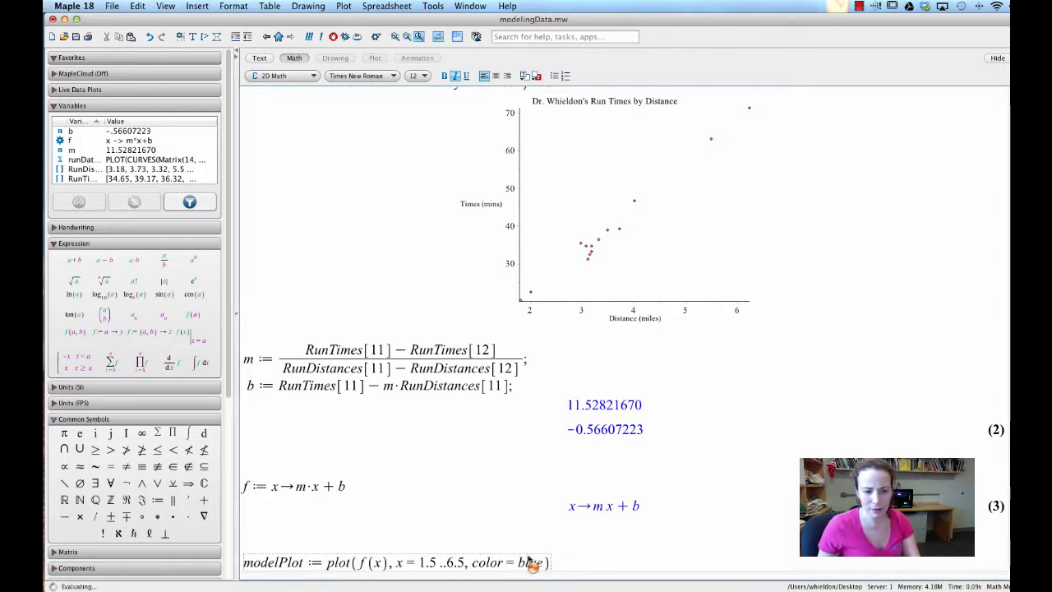
key(Return)
click(552, 522)
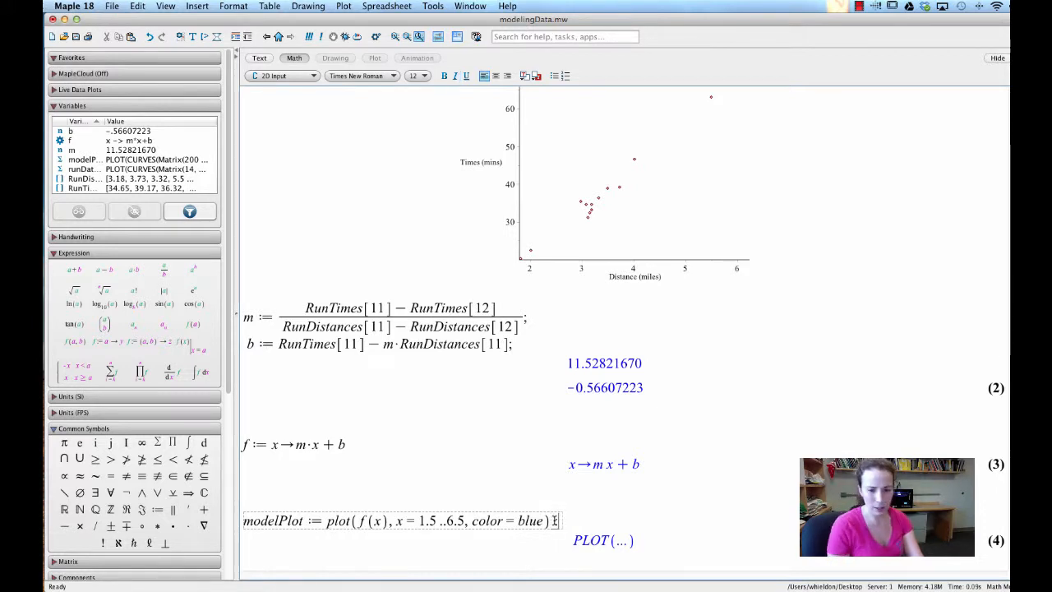
text(:%)
key(Return)
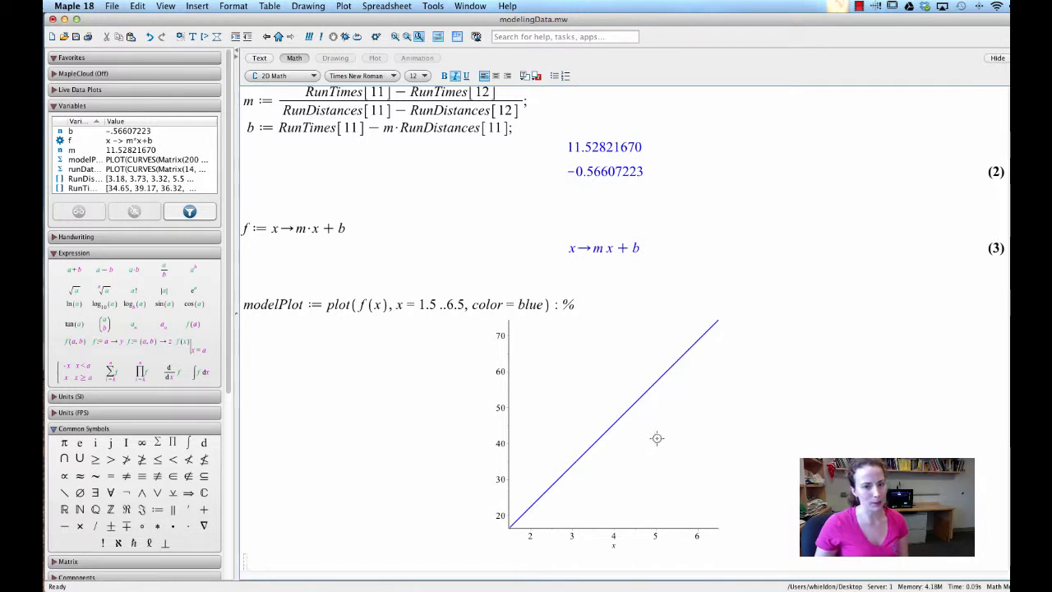
Remove the % after the modelPlot command and re-evaluate it so its output is suppressed
click(573, 300)
key(BackSpace)
key(Return)
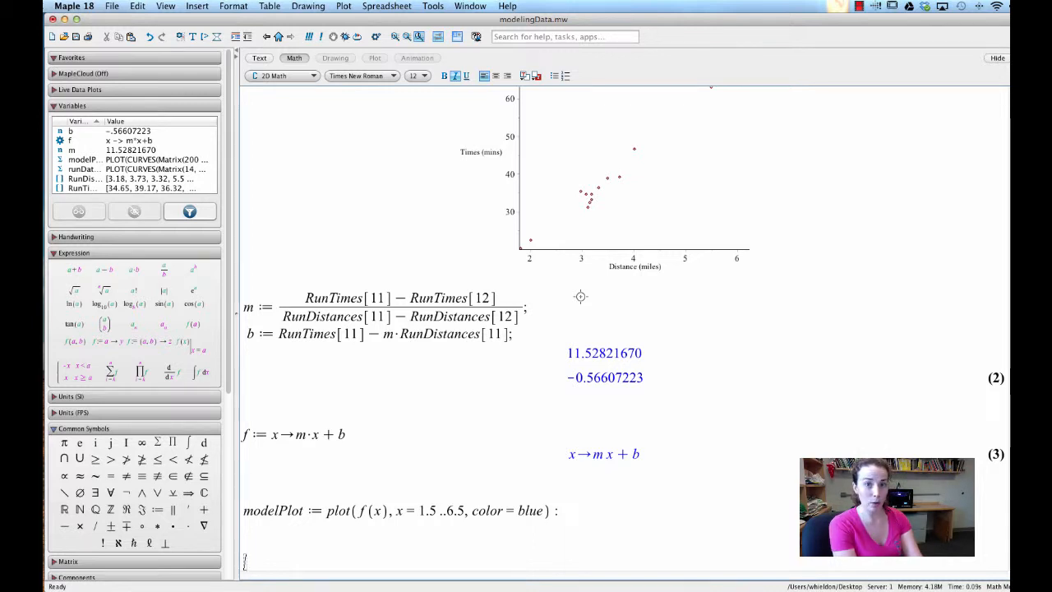
Begin a display( command on the new line and widen the Variable column to show full variable names
text(di)
key(BackSpace)
key(BackSpace)
text(splay()
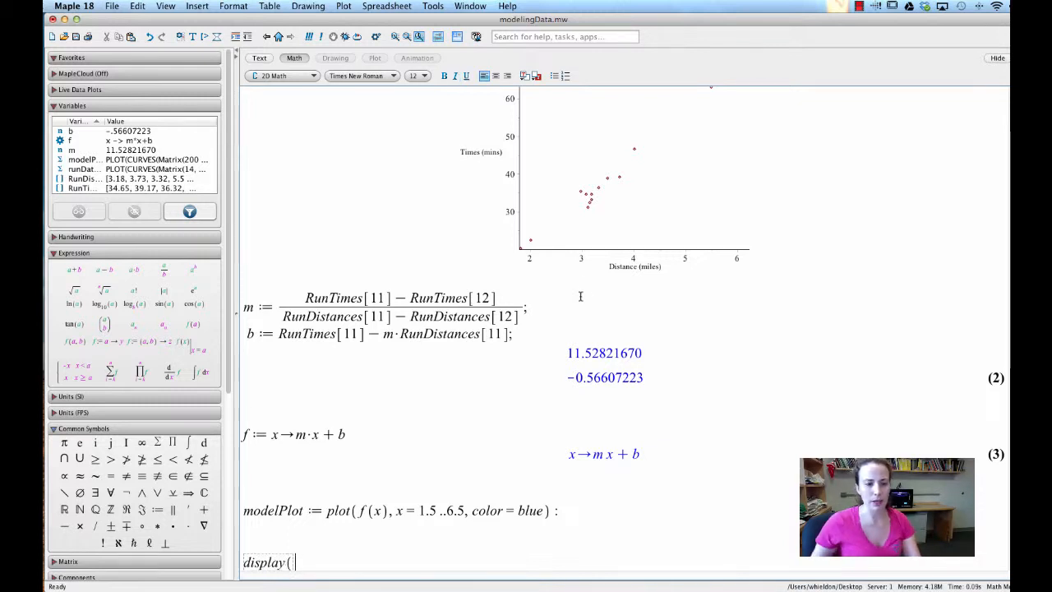
drag(105, 122, 125, 122)
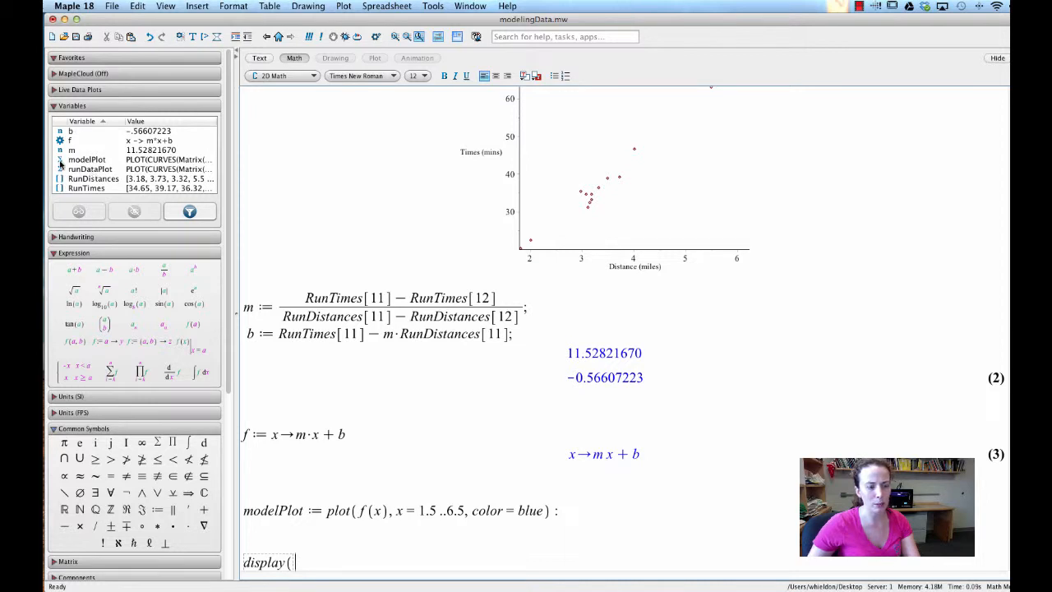
click(299, 556)
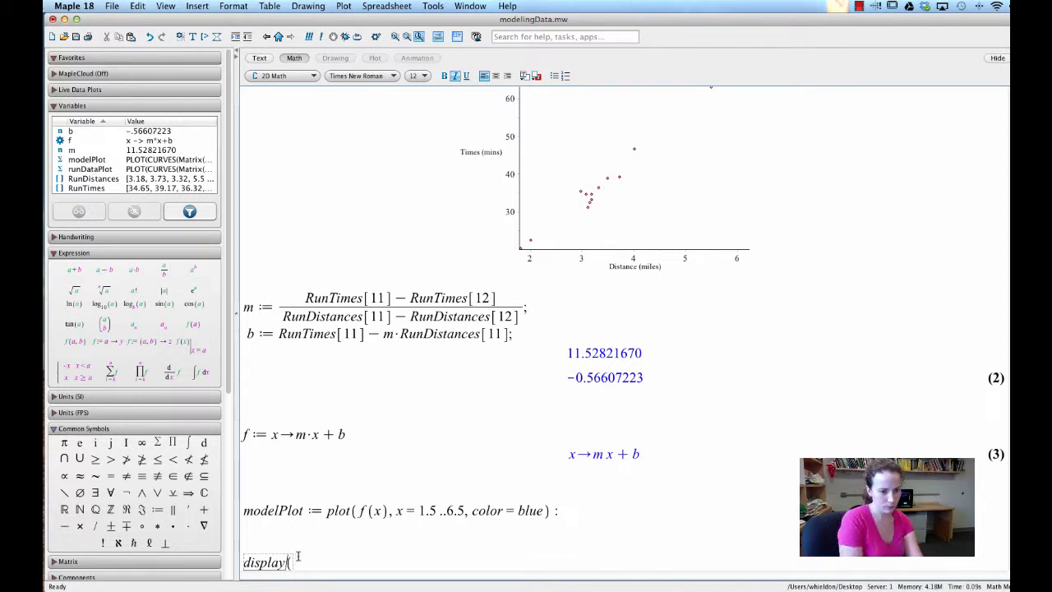
Rename modelPlot to runModelPlot in its definition and re-evaluate the command
click(253, 510)
text(runM)
key(Delete)
key(Return)
Clear the old modelPlot entry from the list of variables
right_click(96, 169)
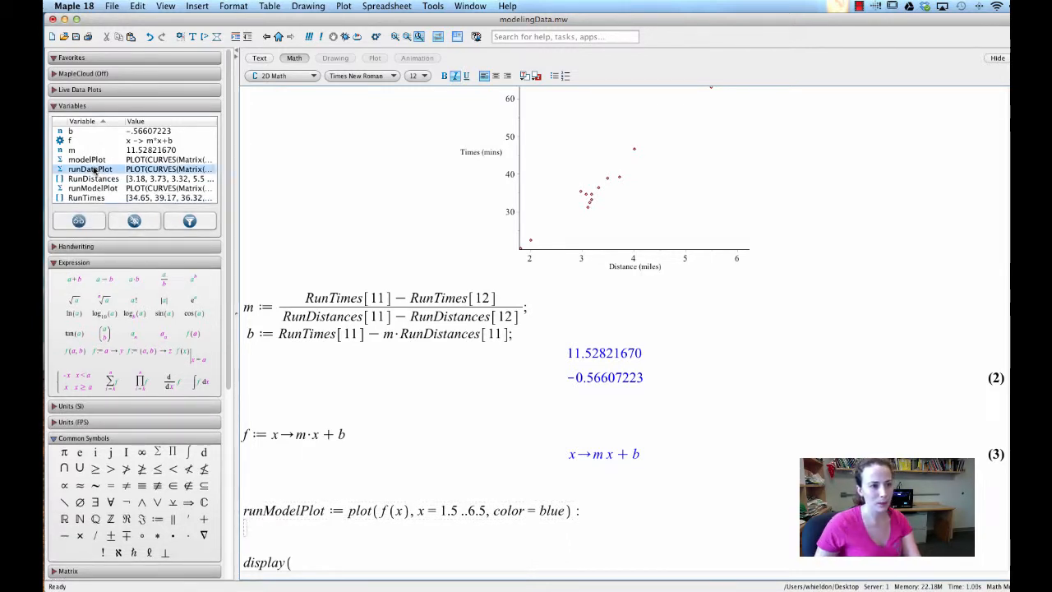
click(93, 161)
right_click(87, 162)
click(117, 189)
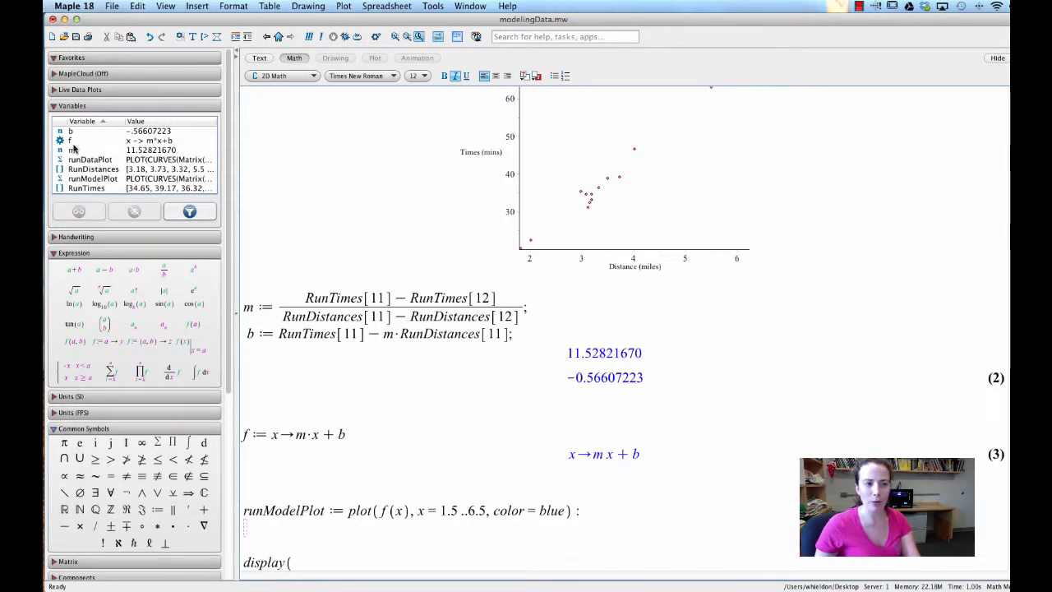
click(79, 159)
right_click(85, 160)
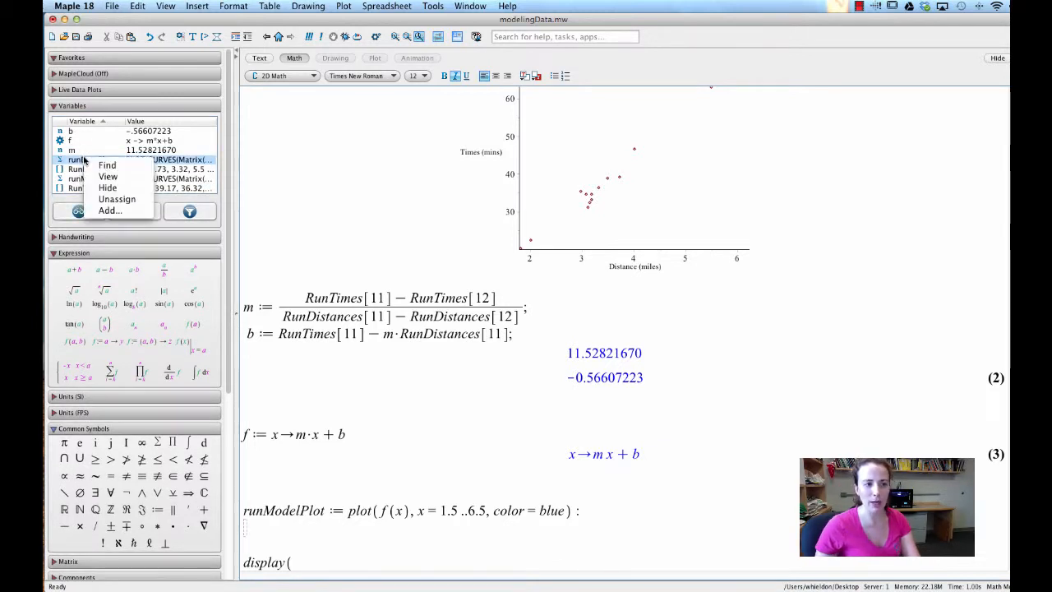
click(160, 151)
Complete the command as display(runModelPlot, runDataPlot) and evaluate it
click(318, 564)
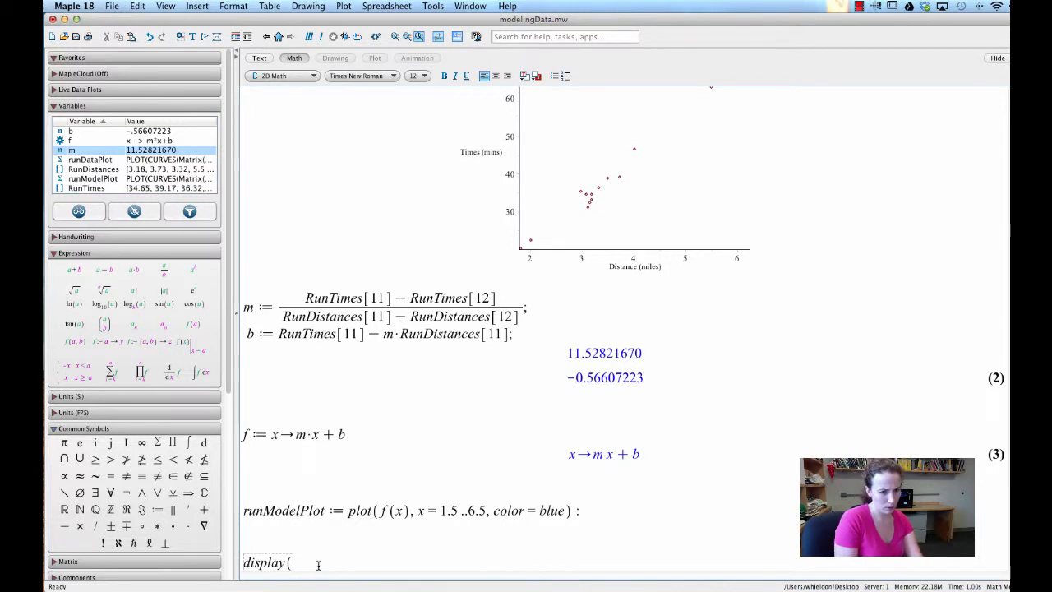
text(runModelPlot, runDataPlot)
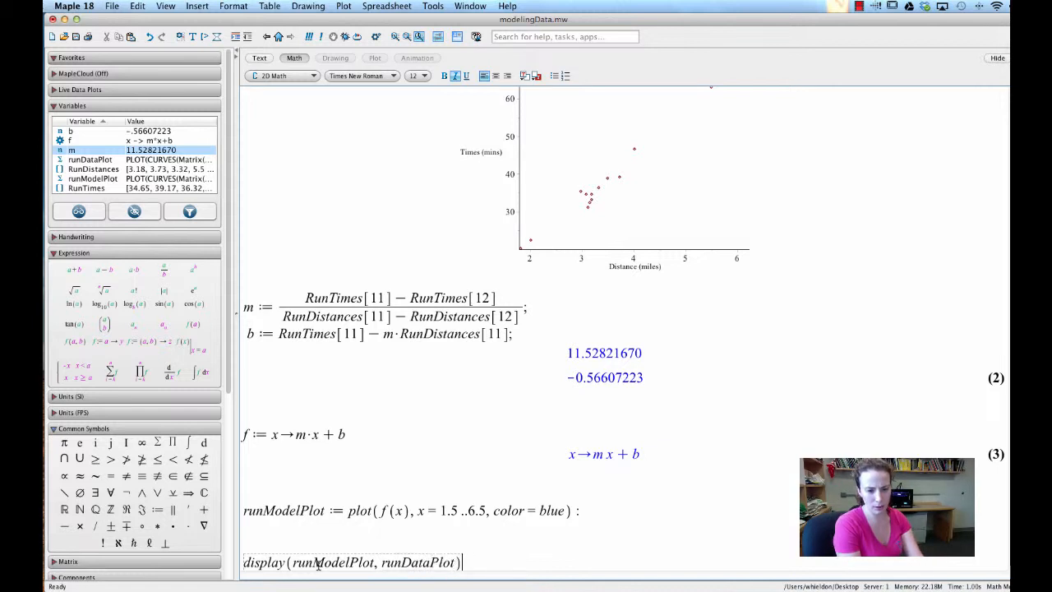
key(Return)
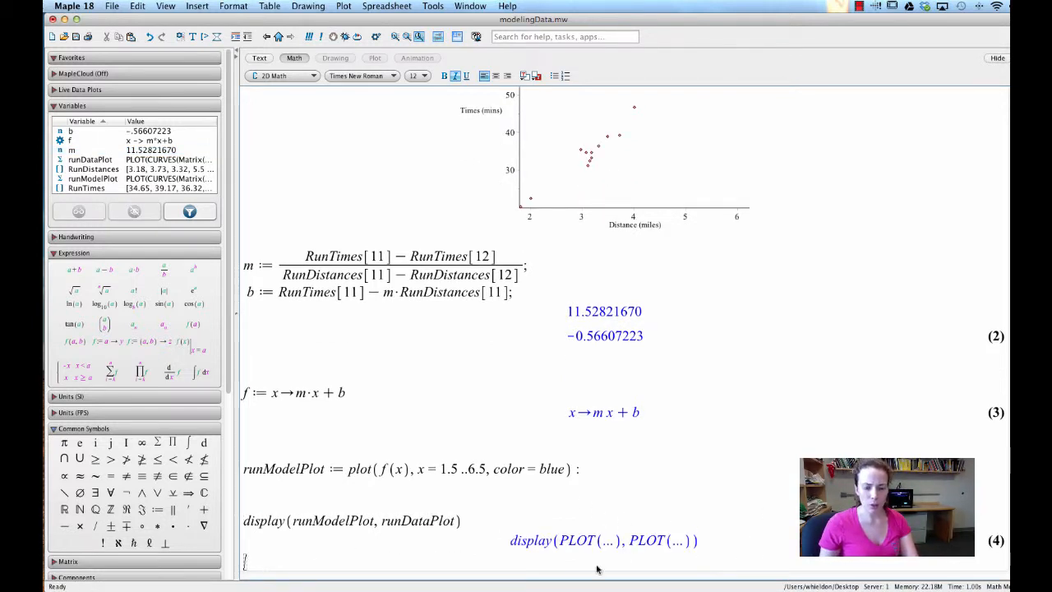
drag(505, 540, 551, 536)
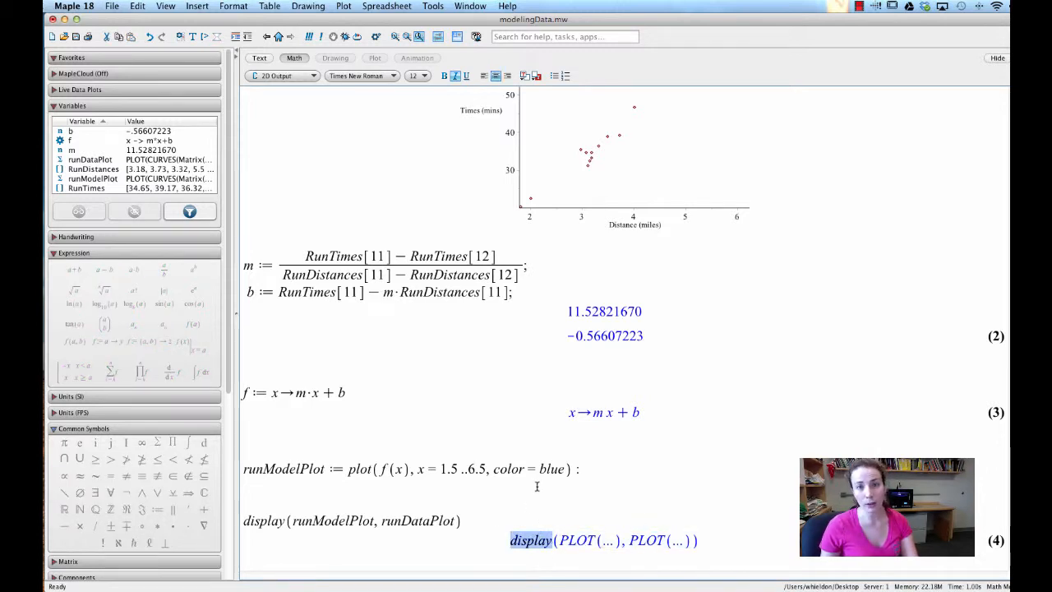
Evaluate with(plots) on a line above the display command and locate display in the package's command list
click(319, 493)
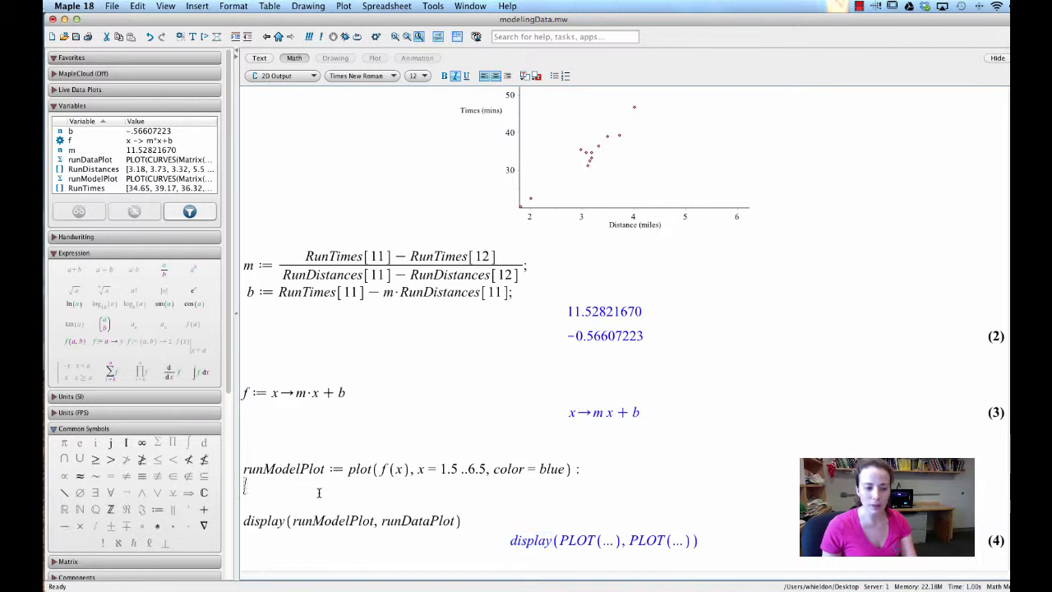
key(Return)
text(with(plots))
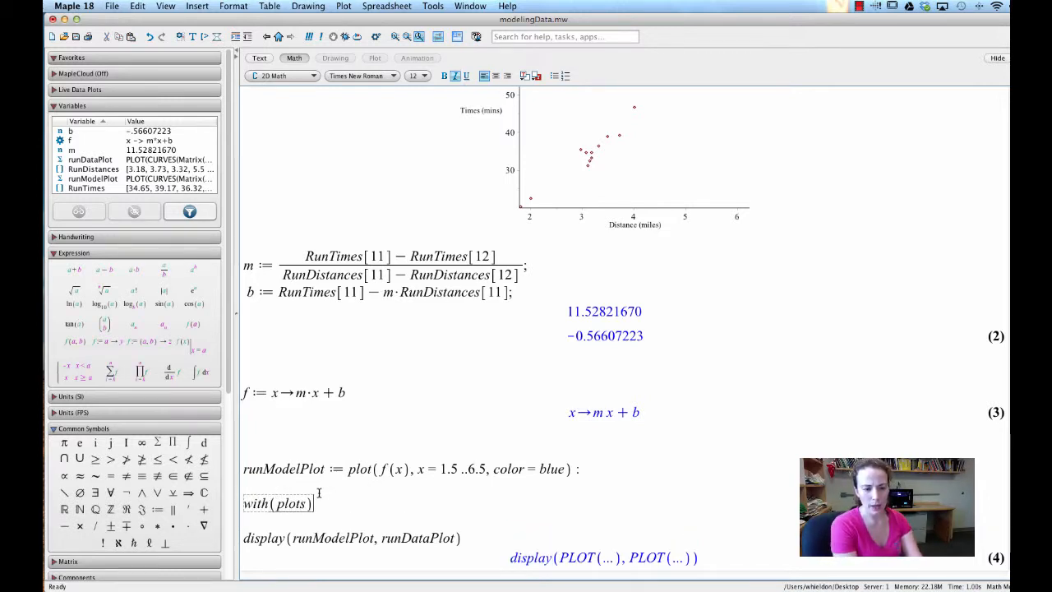
key(Return)
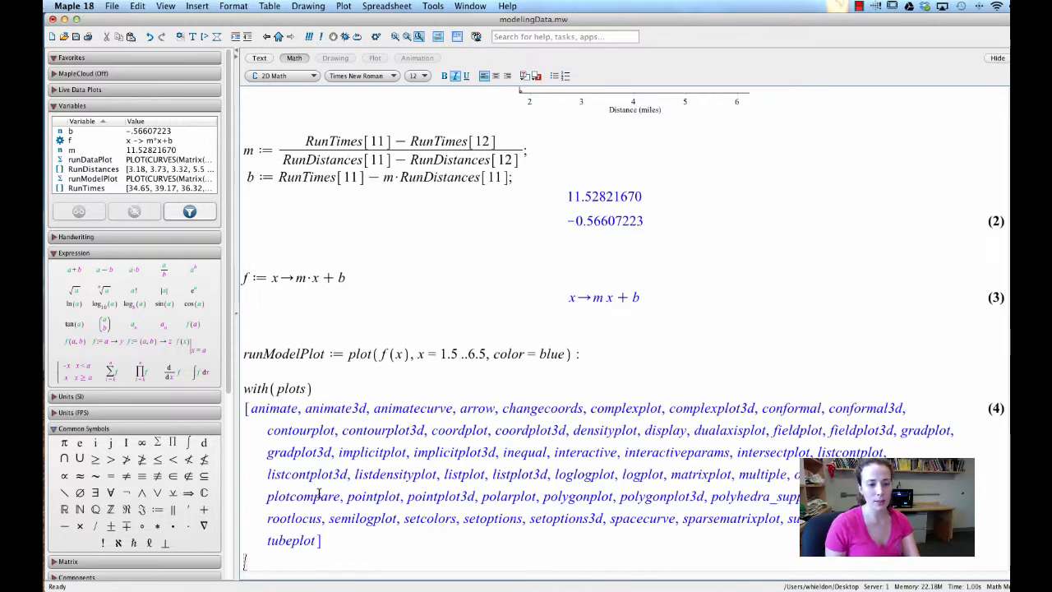
scroll(296, 407, down, 2)
scroll(229, 275, down, 1)
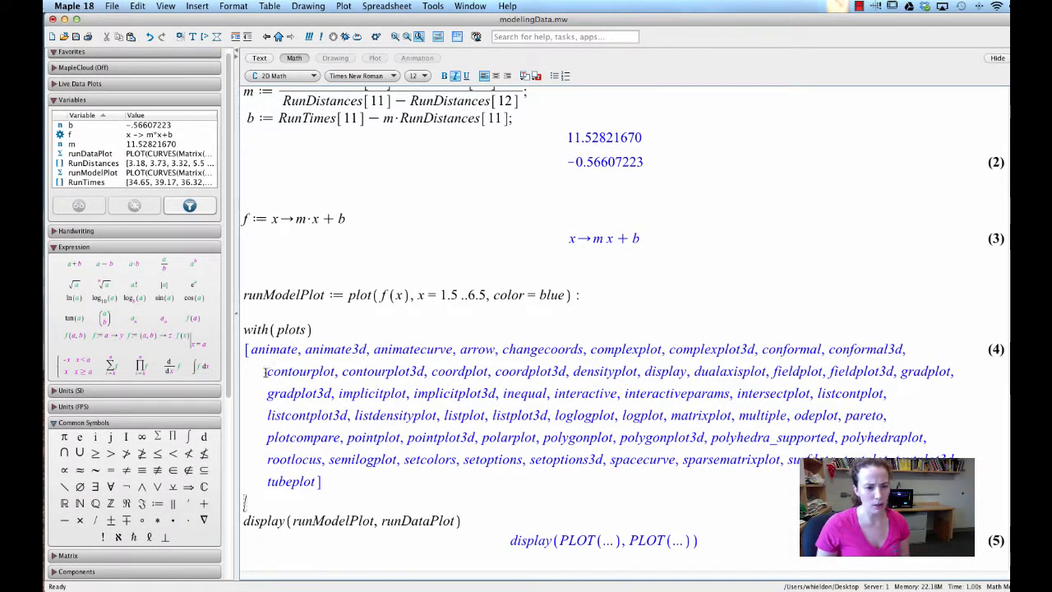
drag(643, 371, 689, 372)
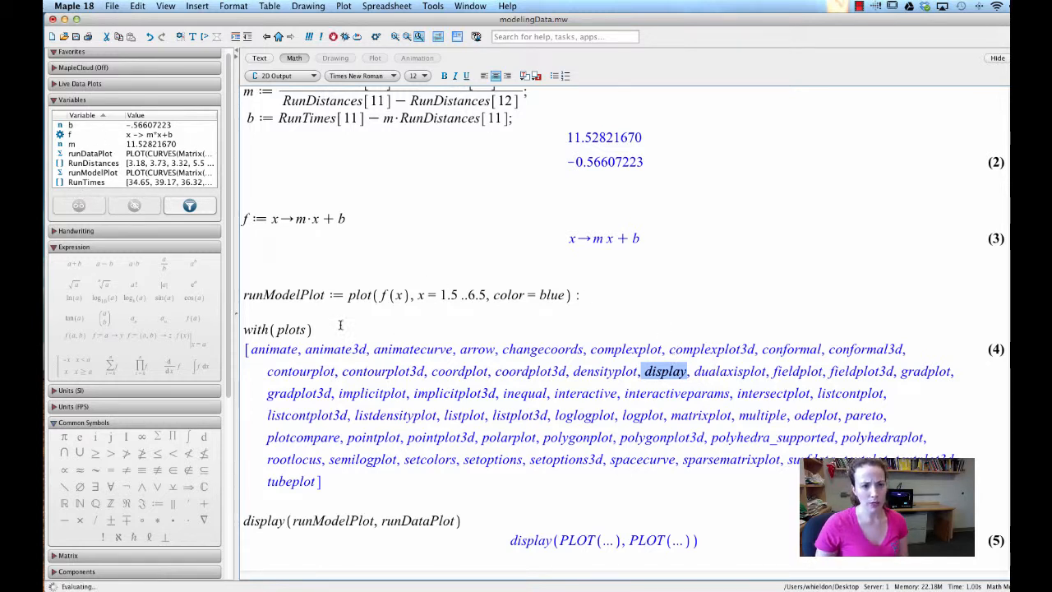
End the with(plots) command with a colon and re-evaluate it to suppress the command list
click(406, 329)
text(:)
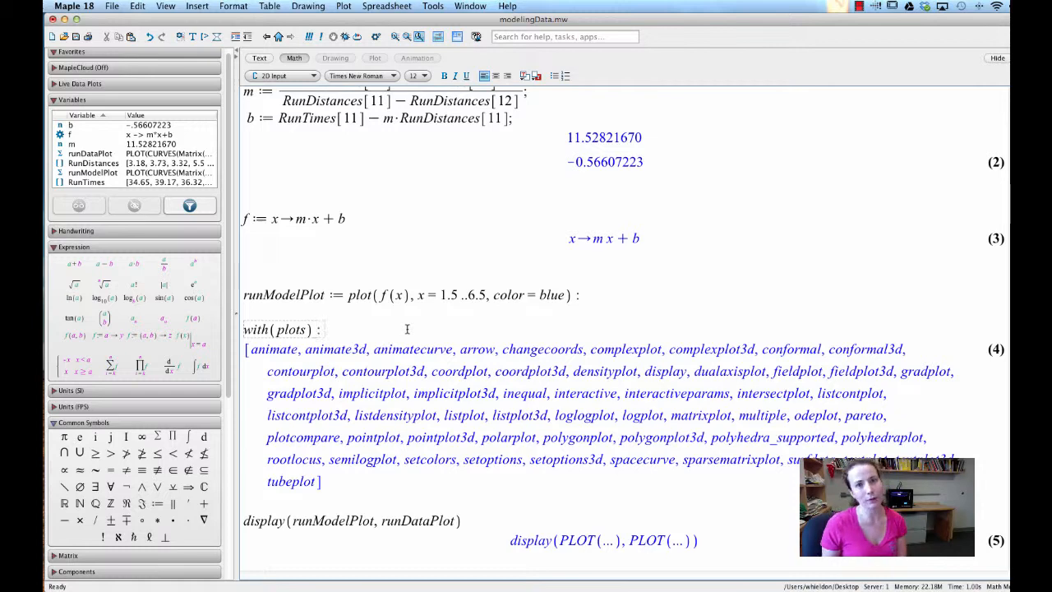
key(Return)
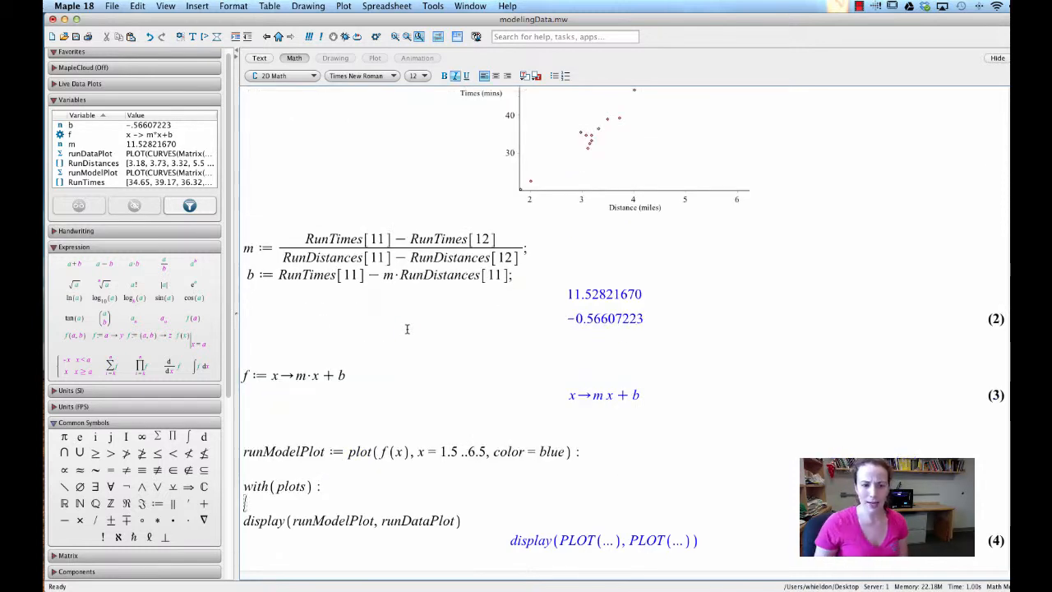
Re-evaluate the display command to overlay the model line on the run data, and examine the combined plot's x-axis label
click(406, 520)
key(Return)
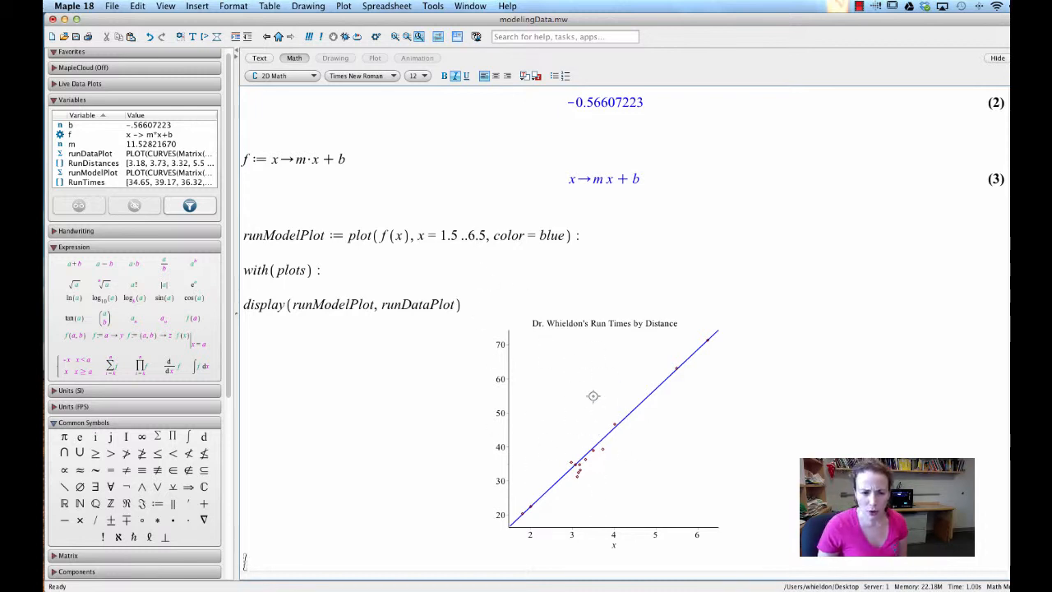
click(614, 544)
scroll(608, 534, up, 10)
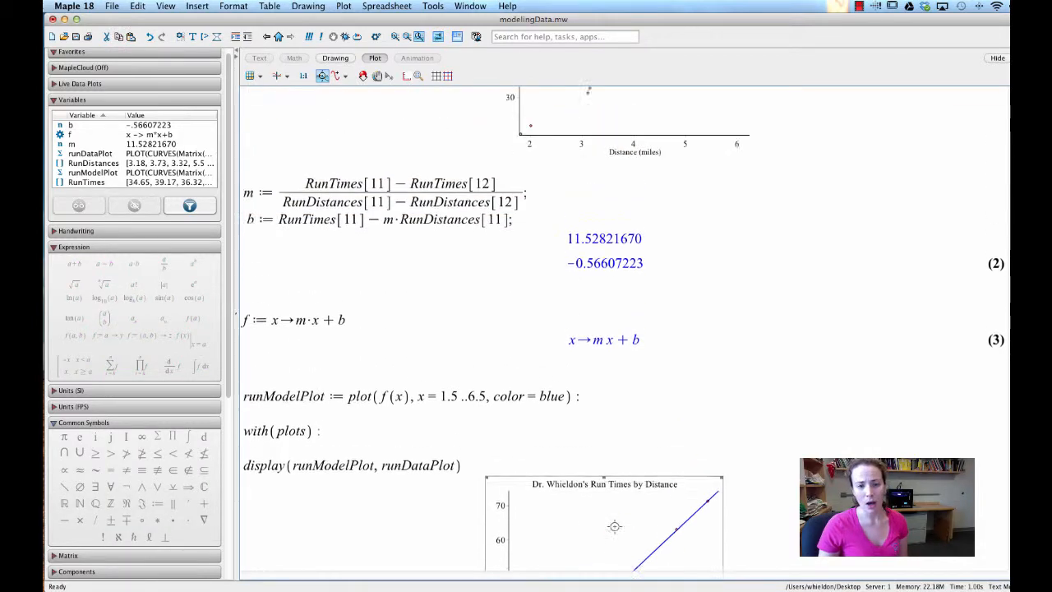
scroll(648, 235, down, 10)
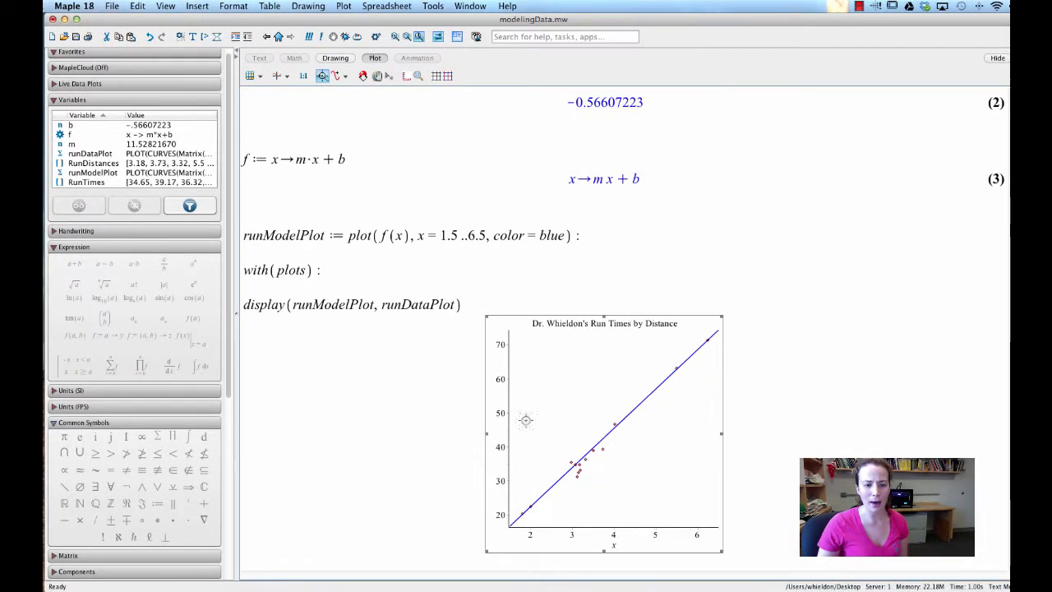
Compare the runDataPlot and runModelPlot definitions, checking which one contains the axis label options
drag(379, 305, 294, 305)
scroll(353, 291, up, 3)
scroll(354, 292, up, 10)
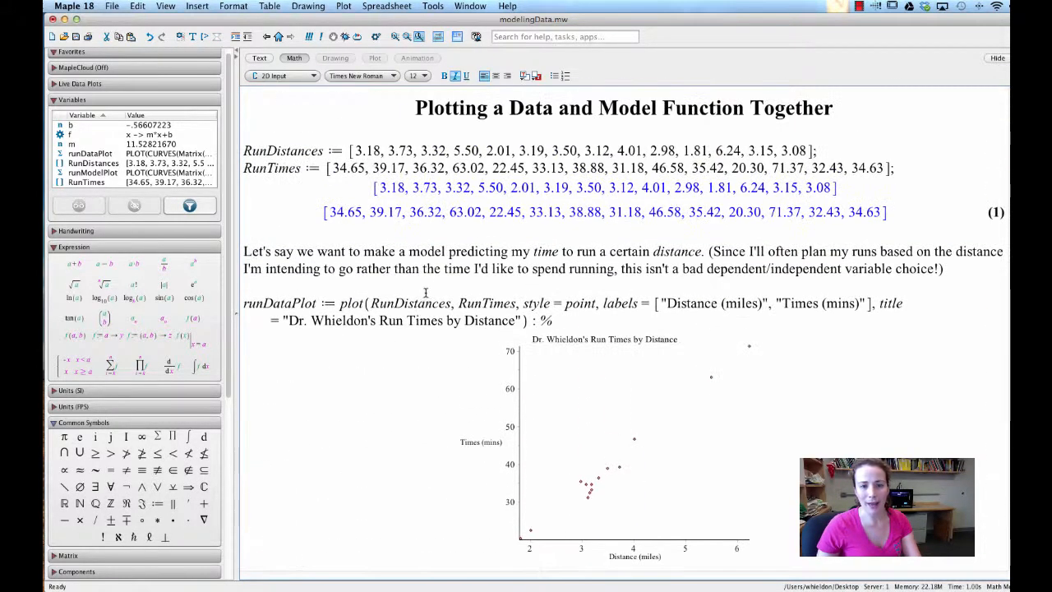
scroll(505, 275, down, 9)
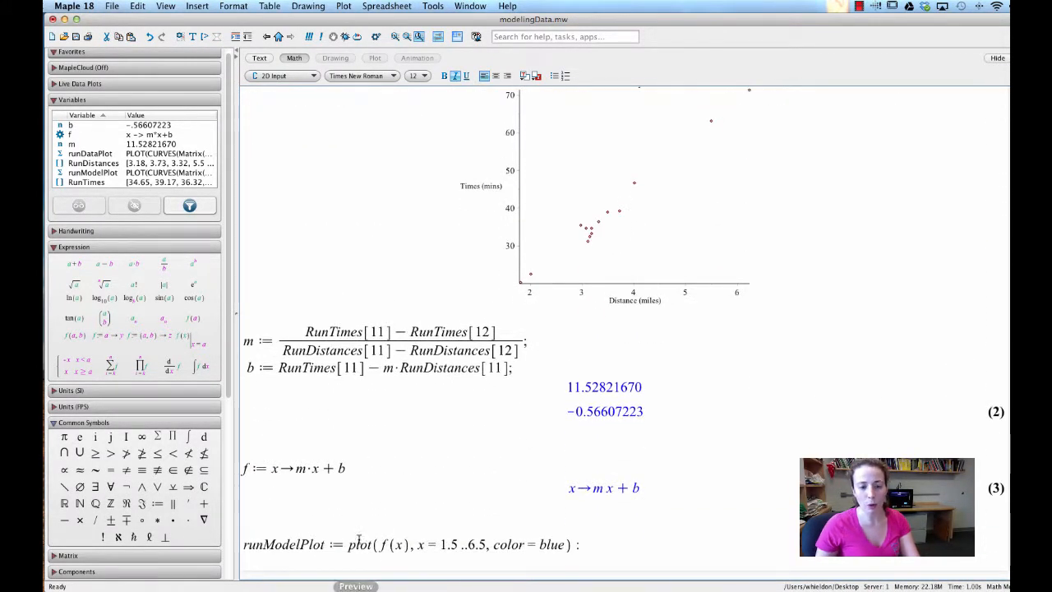
scroll(505, 274, up, 4)
scroll(396, 440, down, 10)
Reorder the display arguments to display(runDataPlot, runModelPlot), re-evaluate the command, and slightly widen the resulting plot
drag(392, 305, 293, 305)
key(BackSpace)
double_click(369, 306)
click(369, 306)
click(369, 305)
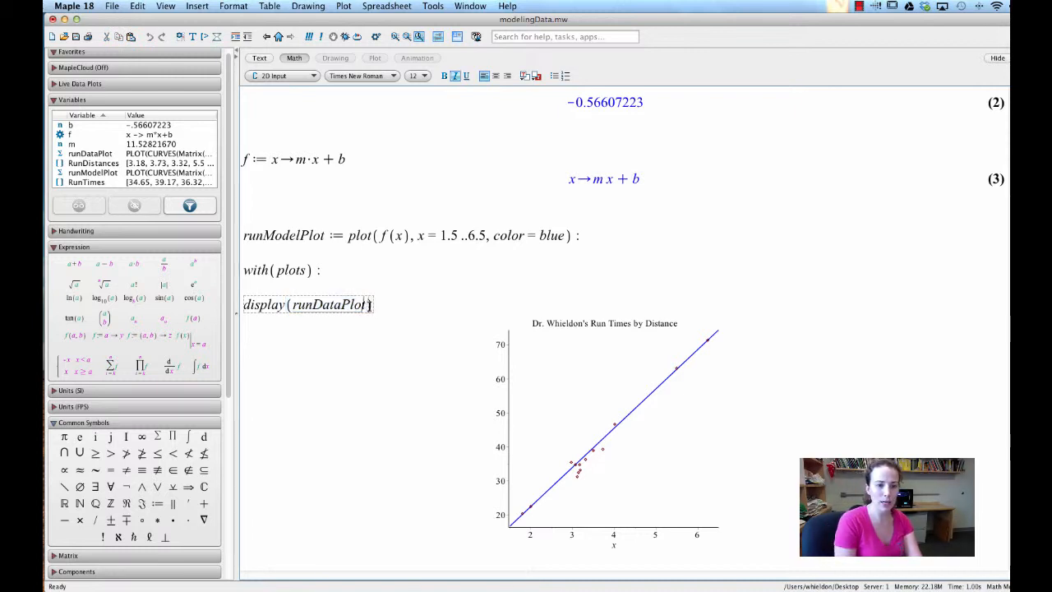
text(,)
text(runmod)
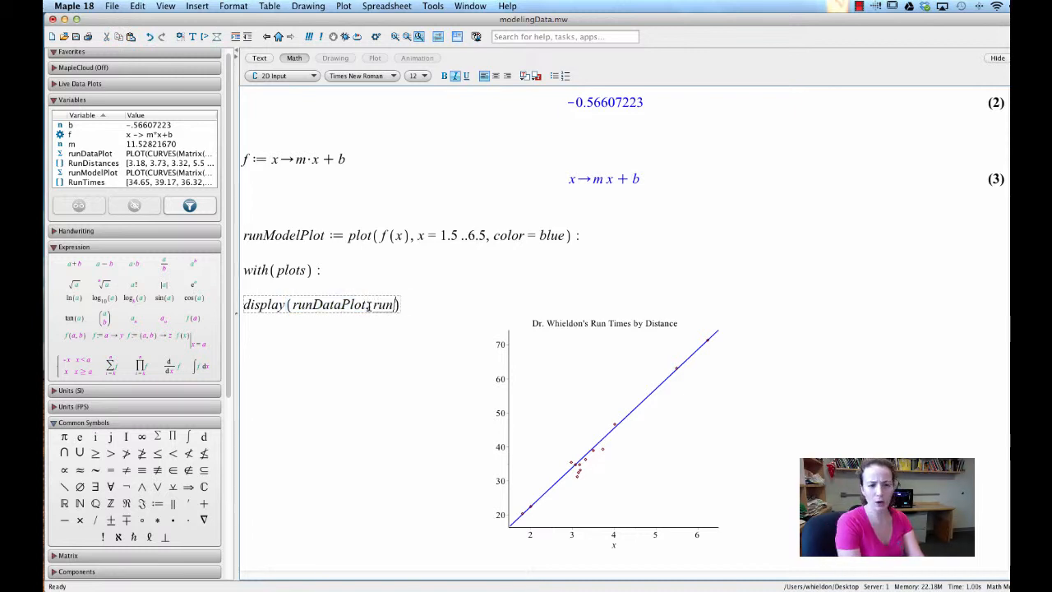
key(BackSpace)
key(BackSpace)
key(BackSpace)
text(ModelPlot)
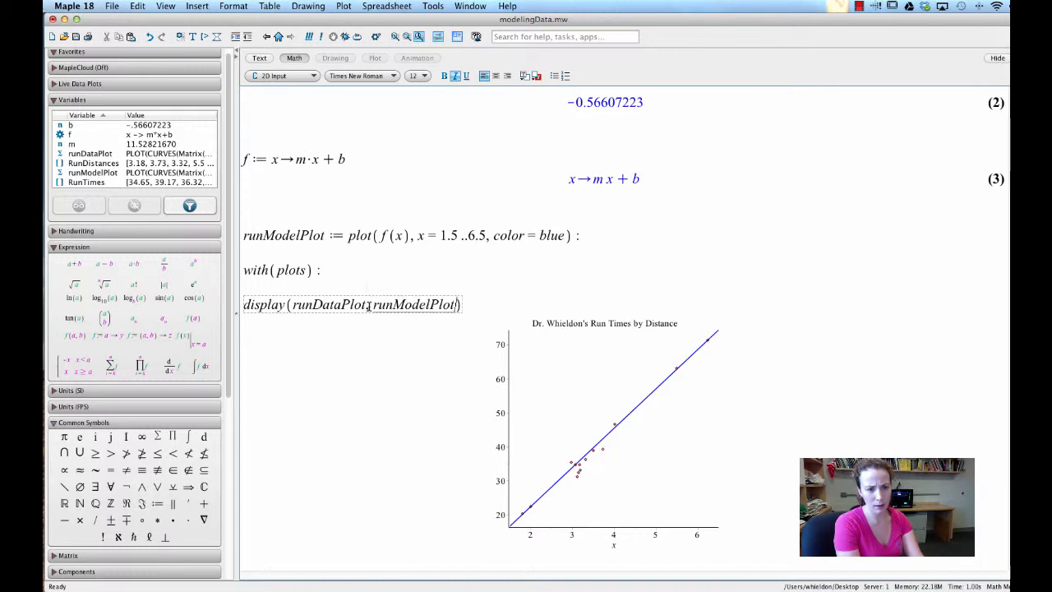
key(Return)
click(649, 484)
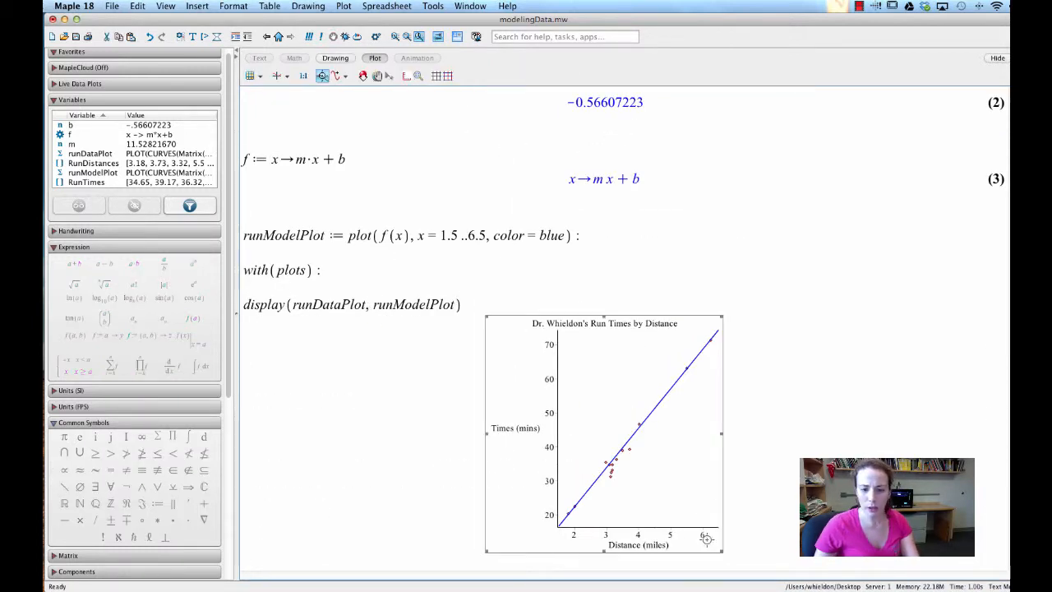
drag(722, 551, 746, 552)
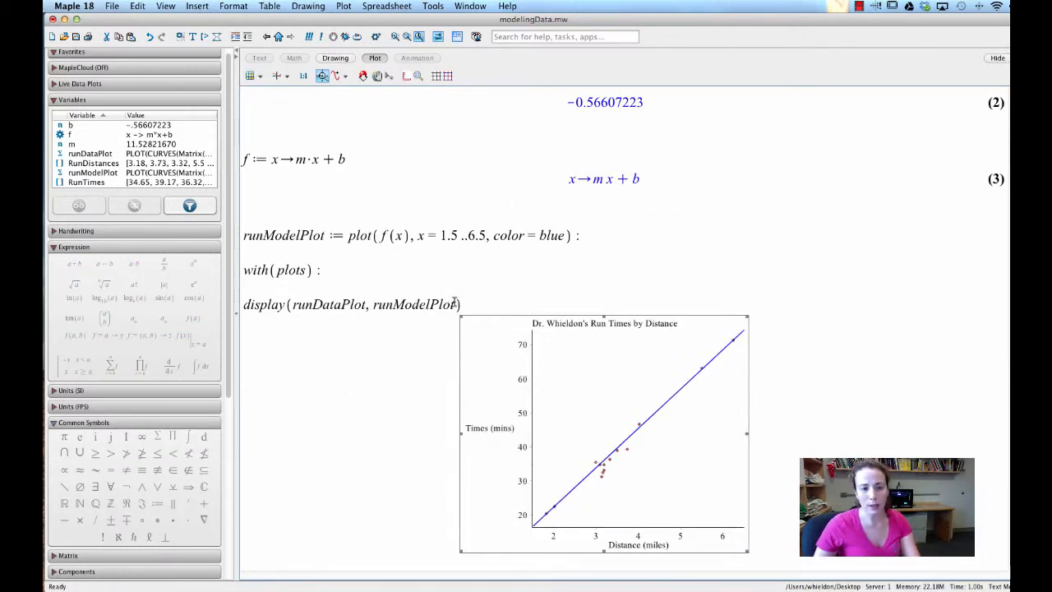
Check runDataPlot as the first display argument against the labels and title options in its definition and the combined plot's axis labels
mouse_move(370, 304)
mouse_down()
mouse_move(294, 304)
mouse_move(368, 304)
mouse_up()
scroll(476, 224, up, 10)
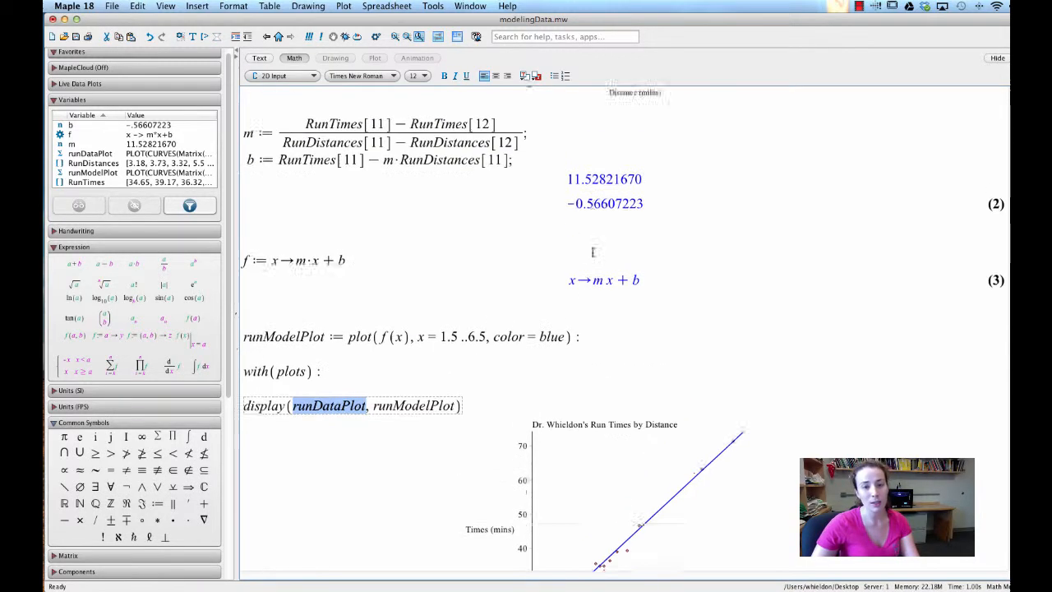
drag(595, 125, 871, 125)
scroll(625, 346, down, 2)
scroll(625, 346, down, 8)
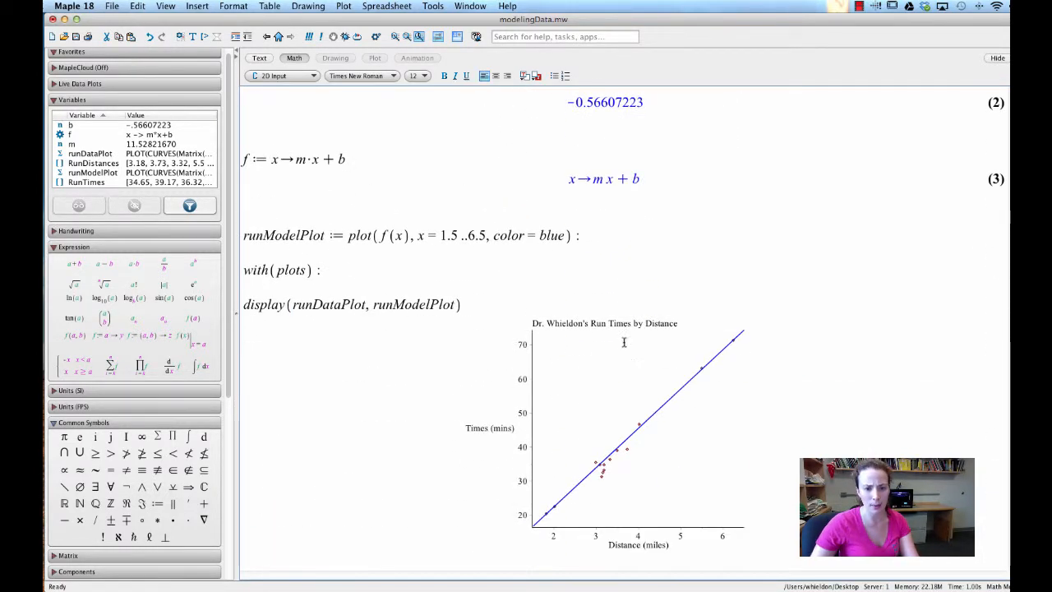
click(662, 453)
click(536, 290)
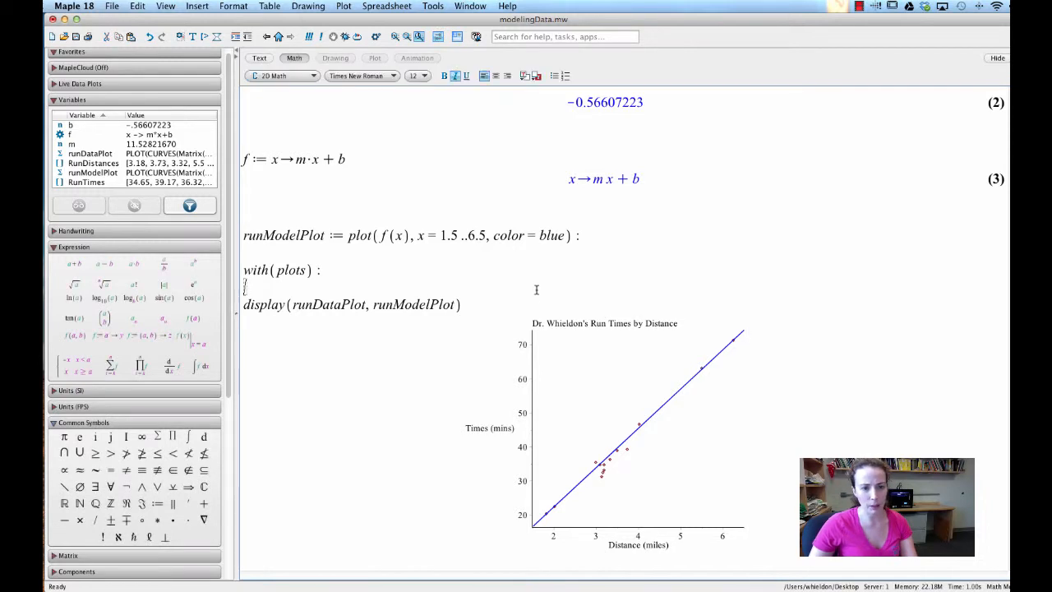
Highlight the with(plots): command above the display command with an orange background
scroll(364, 277, up, 1)
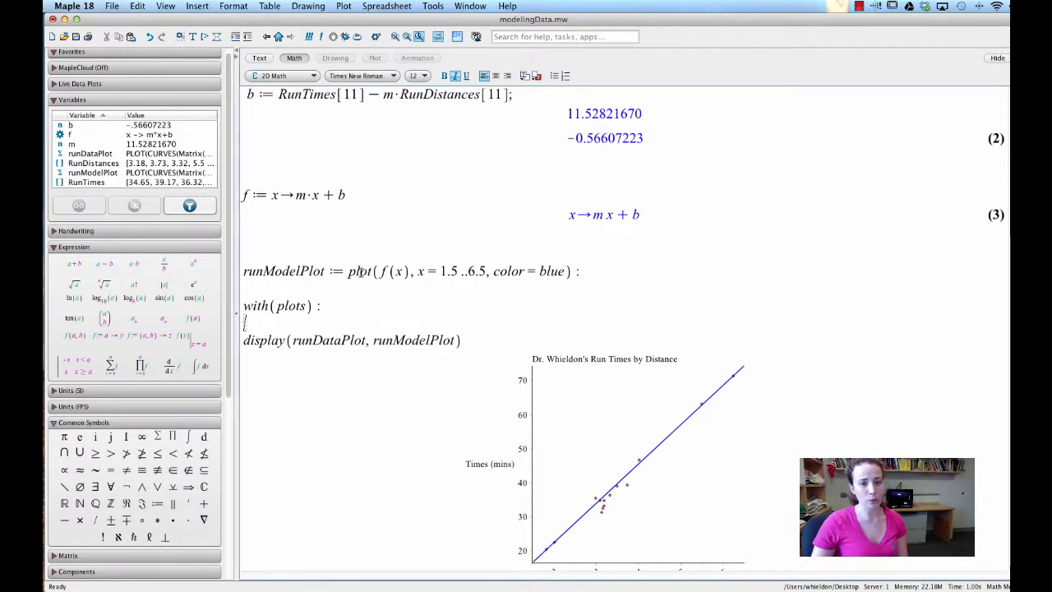
drag(322, 306, 241, 306)
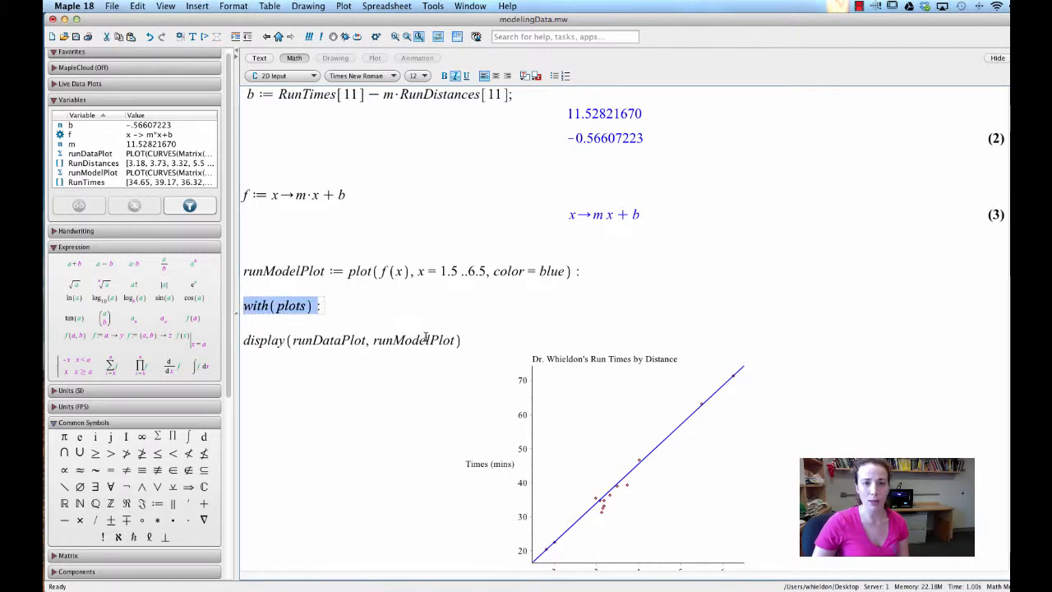
click(538, 76)
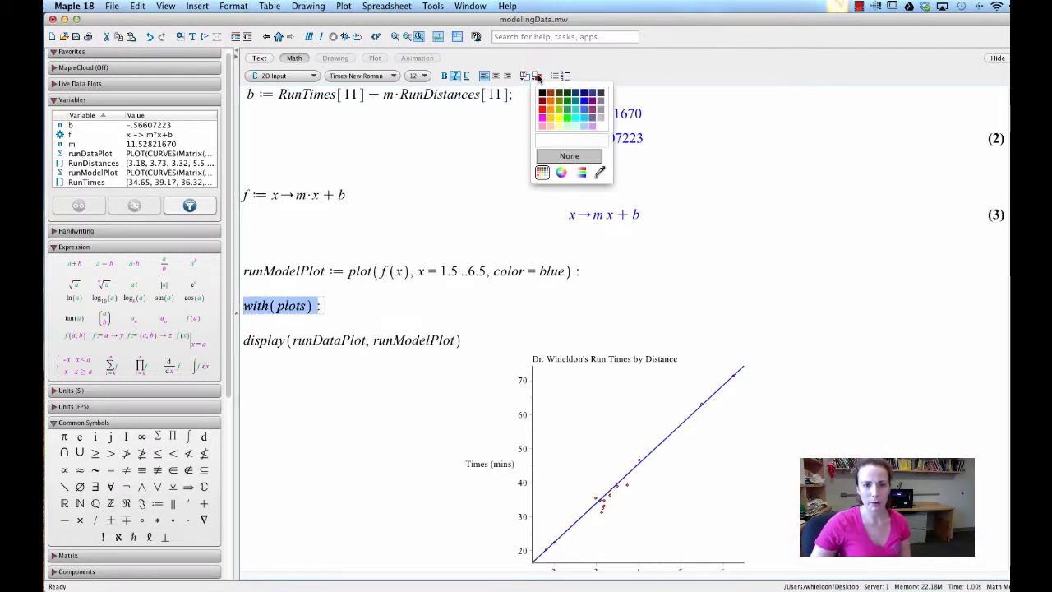
click(550, 118)
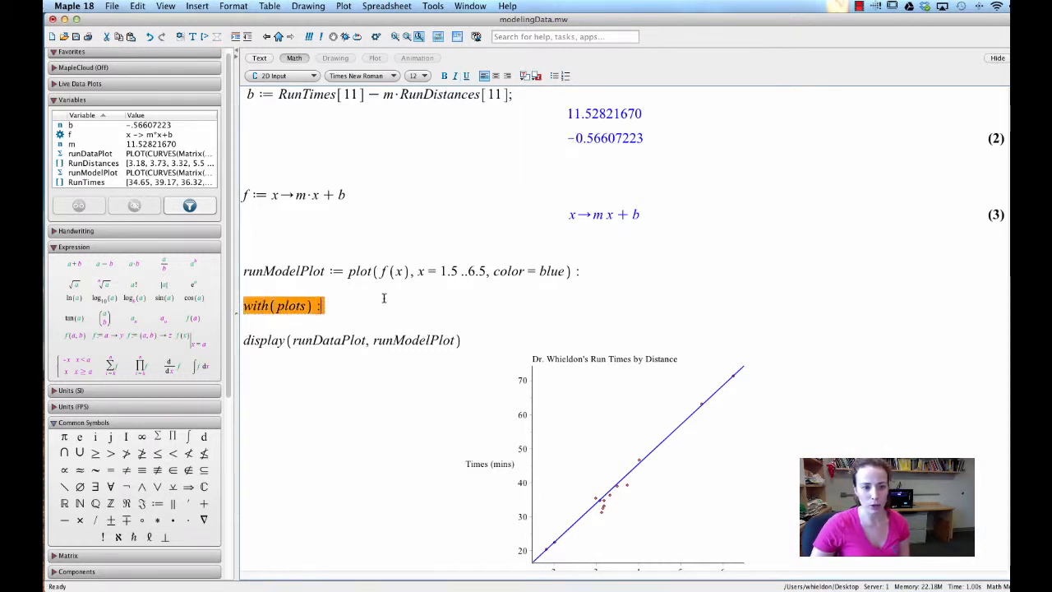
click(368, 329)
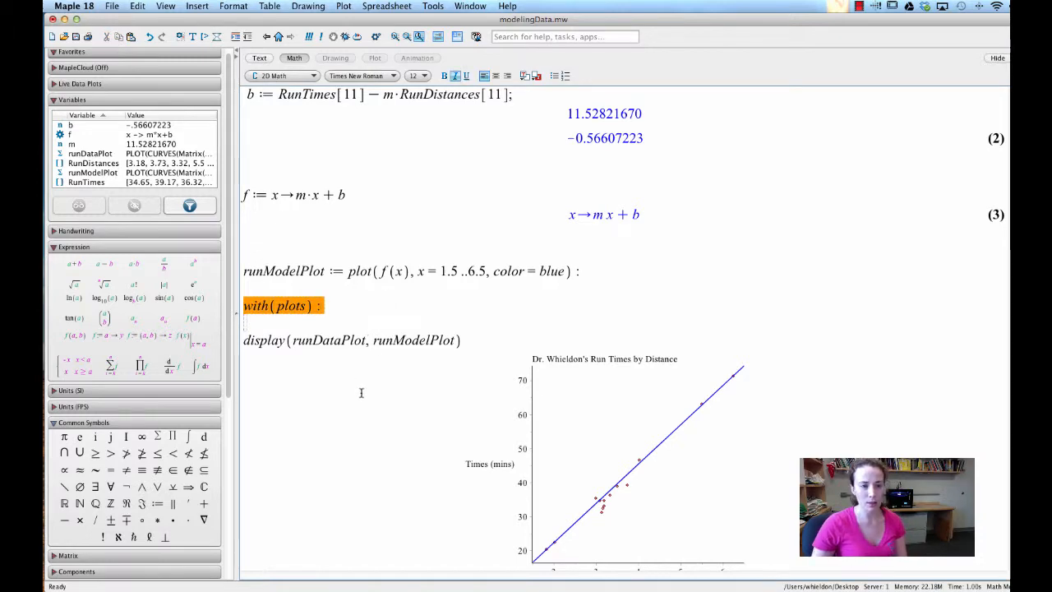
Review the RunDistances and RunTimes list definitions and the m and b formulas computed from them
scroll(361, 393, up, 15)
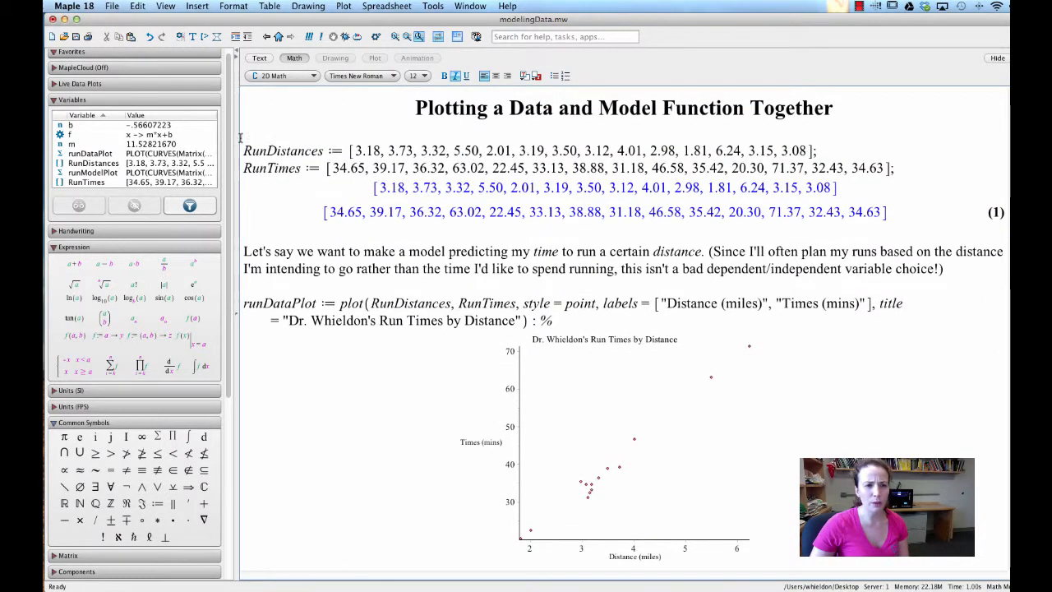
drag(246, 147, 912, 174)
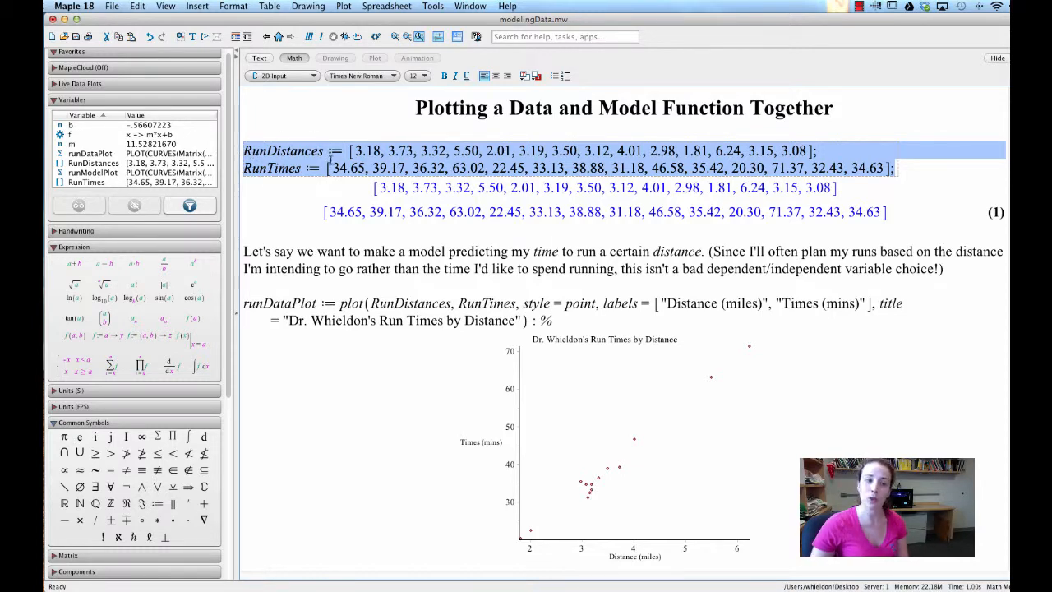
scroll(333, 152, down, 10)
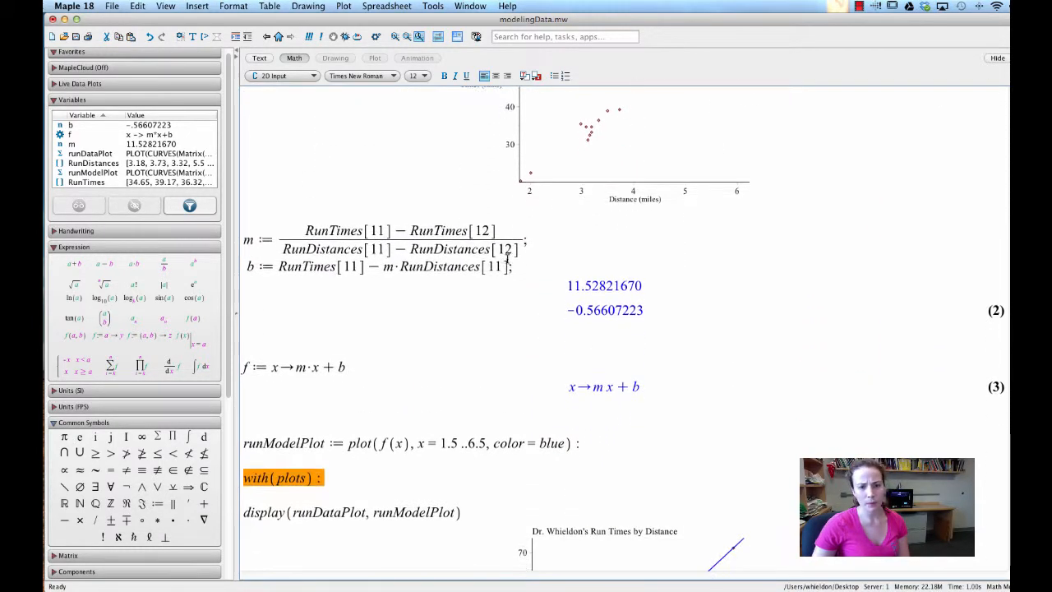
drag(531, 267, 245, 235)
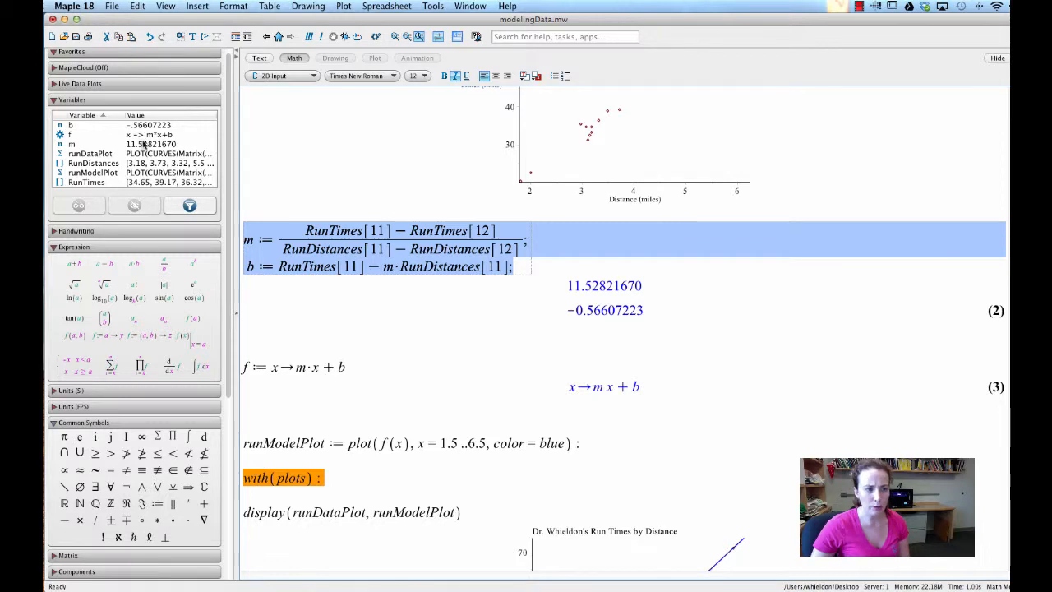
Collapse the Expression, Common Symbols and Greek palettes, keeping the Variables palette expanded
click(55, 100)
scroll(59, 105, down, 3)
scroll(62, 112, up, 4)
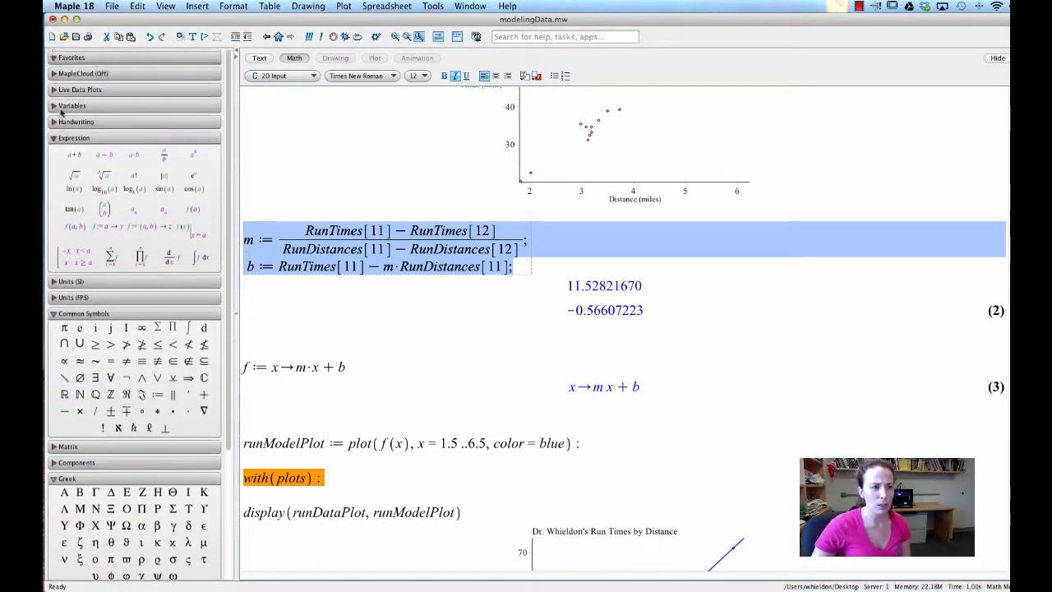
click(54, 139)
click(53, 186)
click(52, 235)
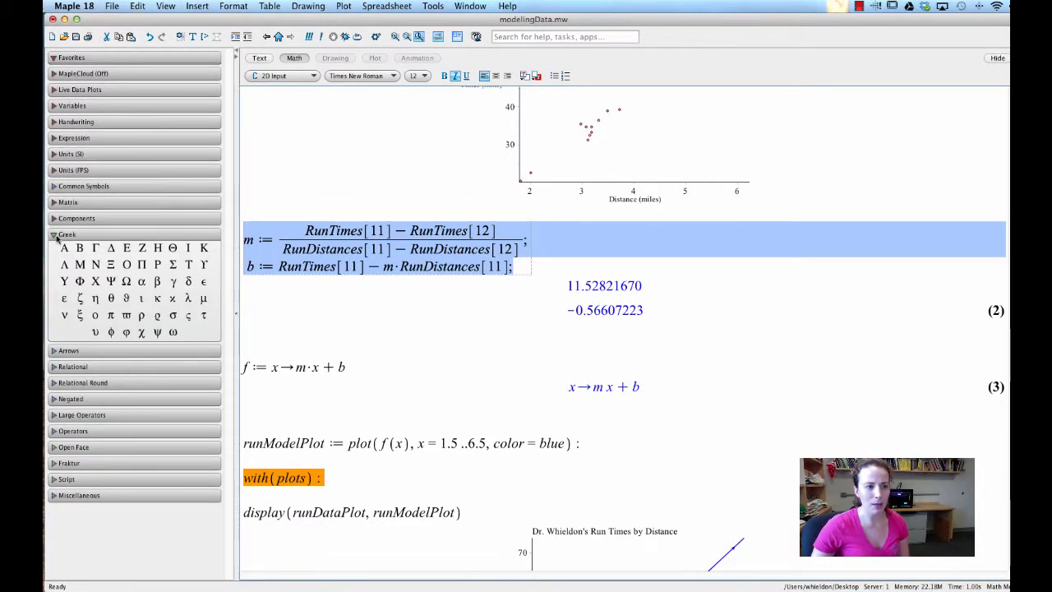
click(54, 106)
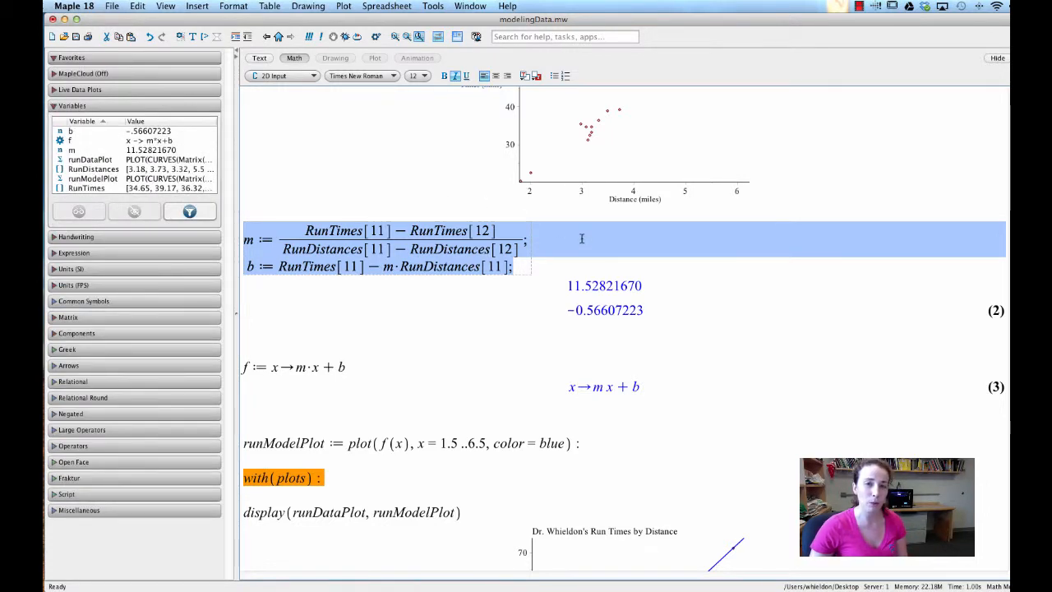
scroll(558, 457, down, 5)
scroll(625, 329, up, 10)
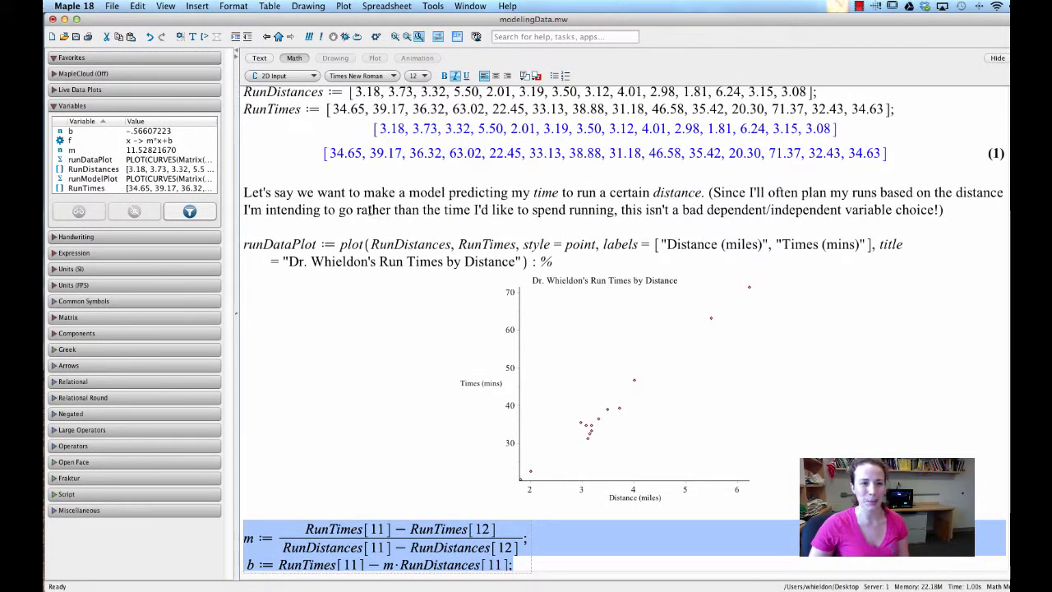